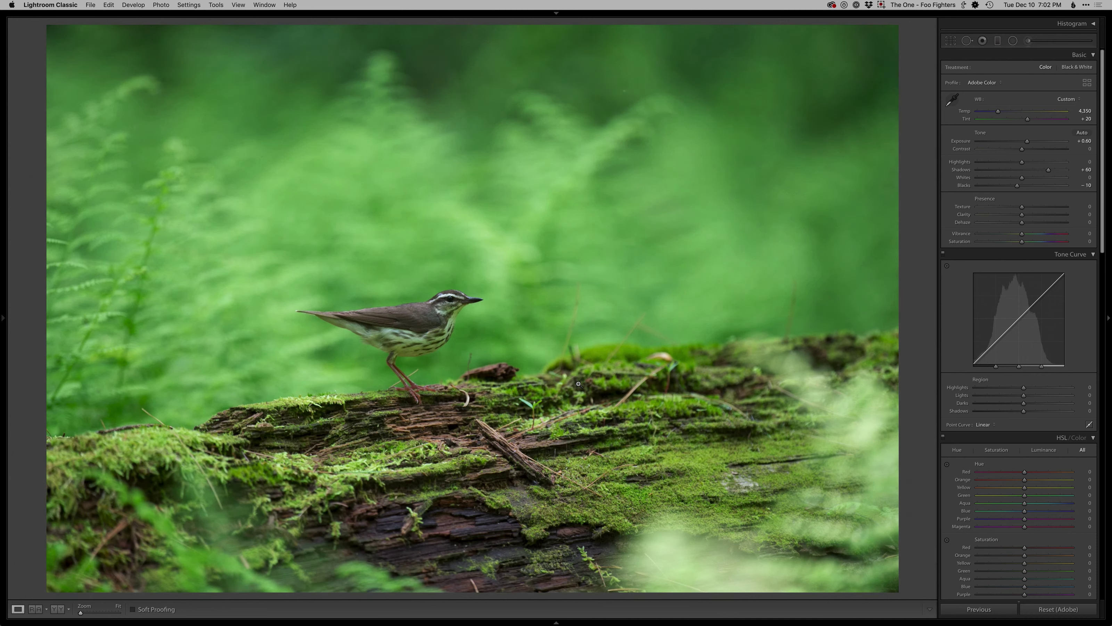
# Set Exposure to +0.70 and Blacks to -30, and crop the photo tighter from its lower-left corner
pyautogui.press('=')
pyautogui.press('r')
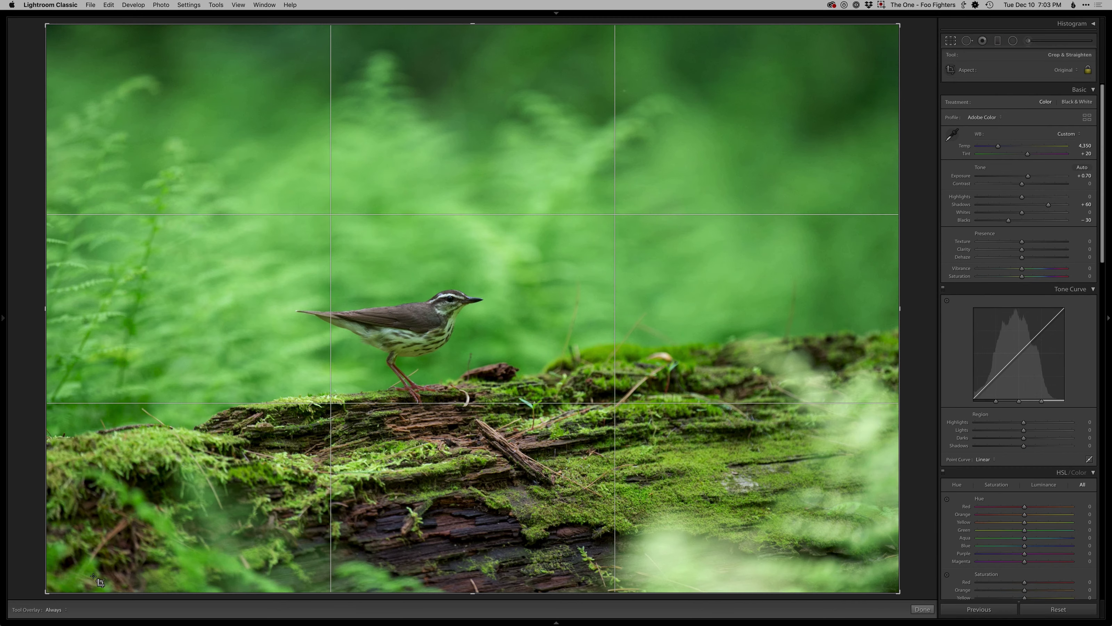
pyautogui.moveTo(47, 590); pyautogui.dragTo(79, 575)
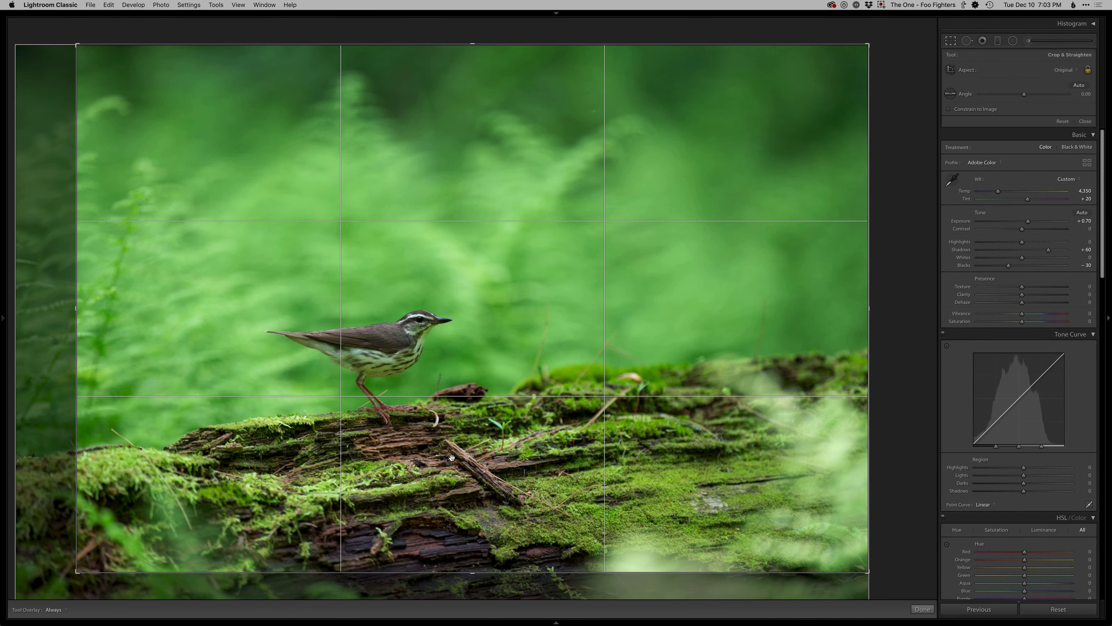
# Add a graduated filter sloping along the log and lower its exposure to darken the foreground
pyautogui.press('m')
pyautogui.moveTo(429, 475); pyautogui.dragTo(414, 360)
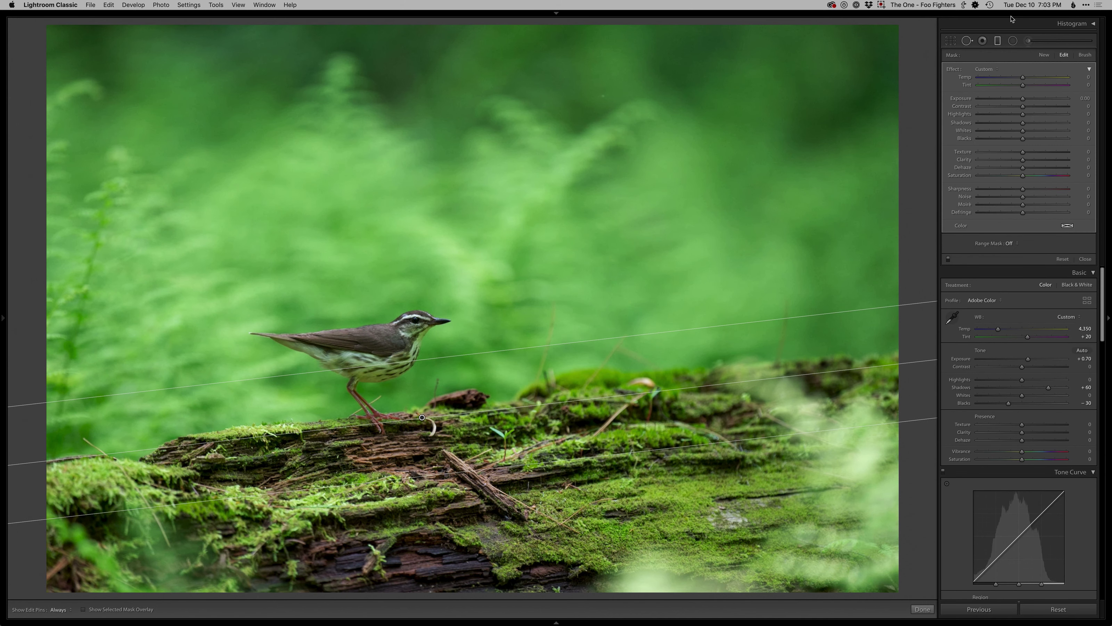
pyautogui.moveTo(1023, 114)
pyautogui.mouseDown()
pyautogui.moveTo(1007, 114)
pyautogui.moveTo(1019, 101)
pyautogui.mouseUp()
pyautogui.press('m')
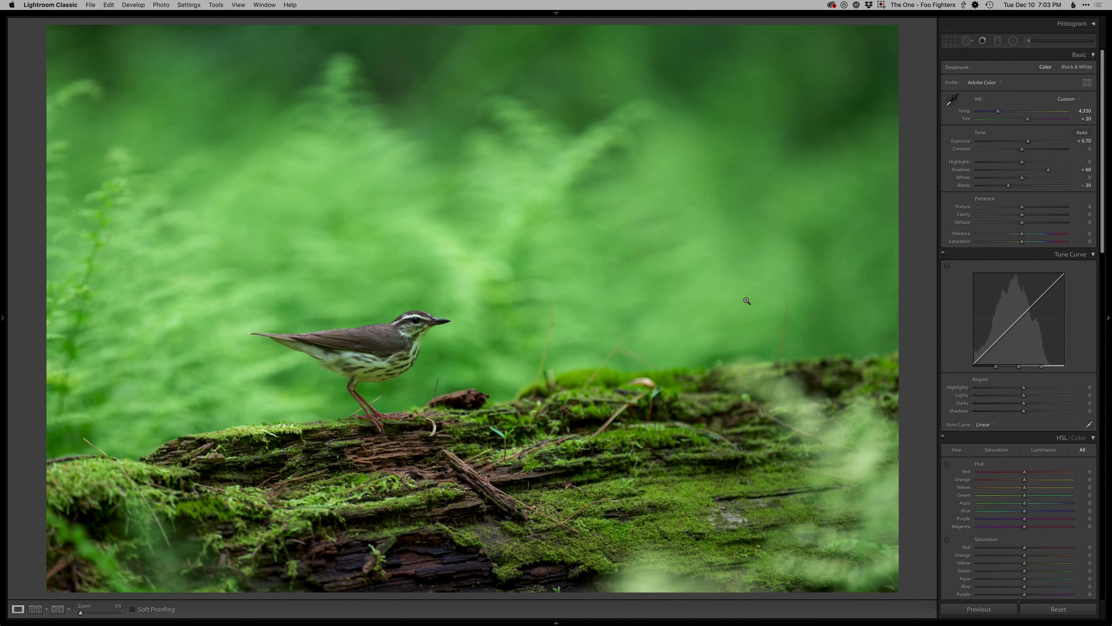
# Tighten the crop from the left edge and reposition the photo lower in the frame, keeping the original aspect ratio
pyautogui.press('r')
pyautogui.moveTo(77, 424); pyautogui.dragTo(101, 418)
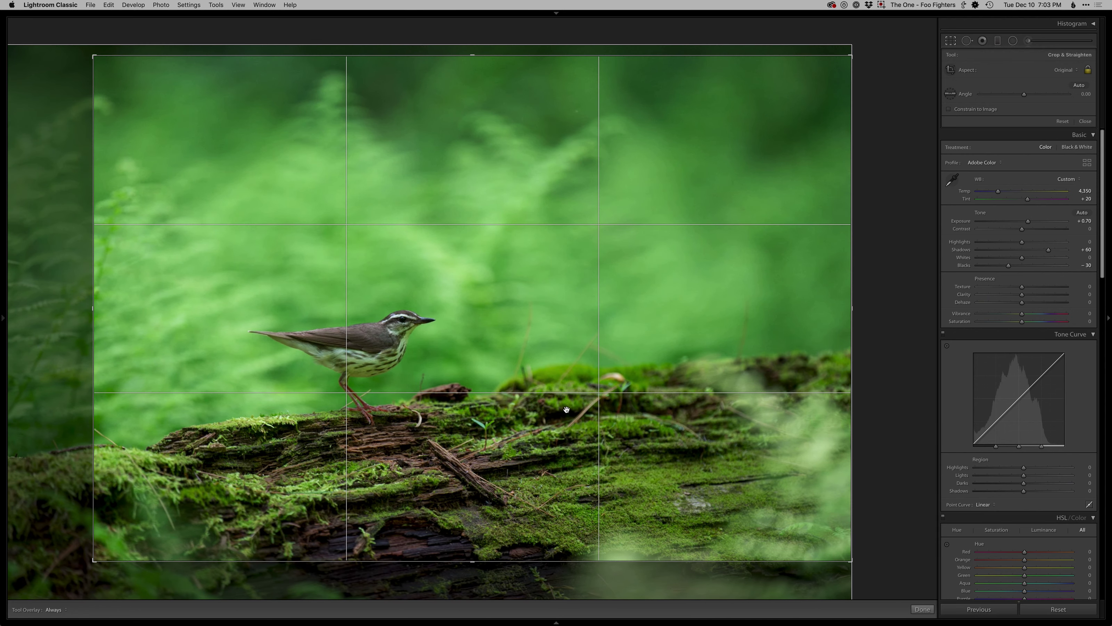
pyautogui.moveTo(567, 409); pyautogui.dragTo(542, 427)
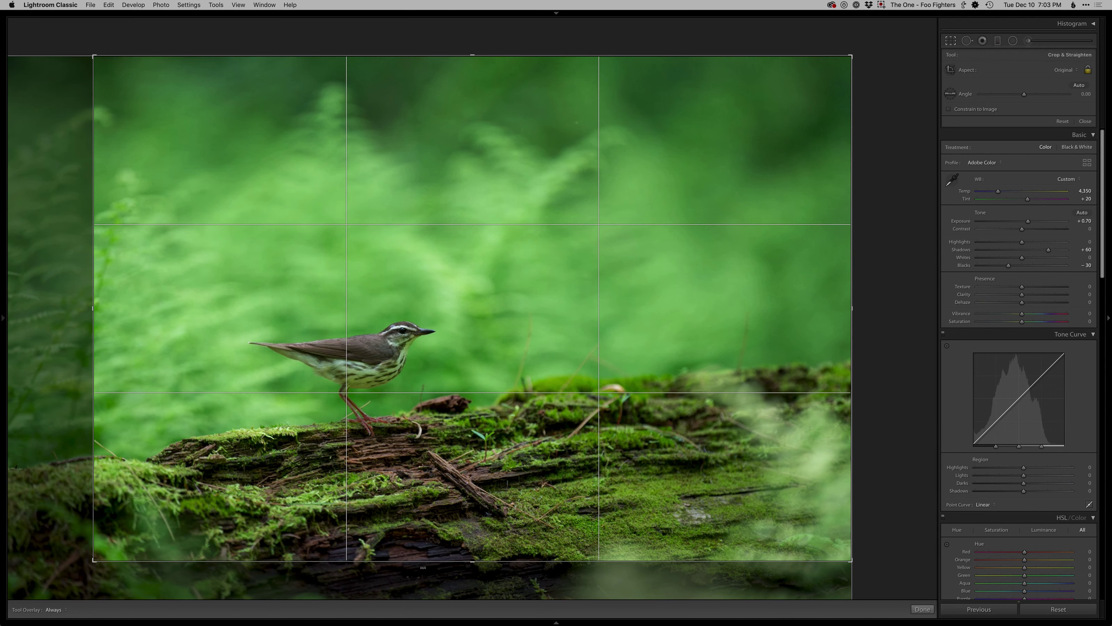
pyautogui.press('Return')
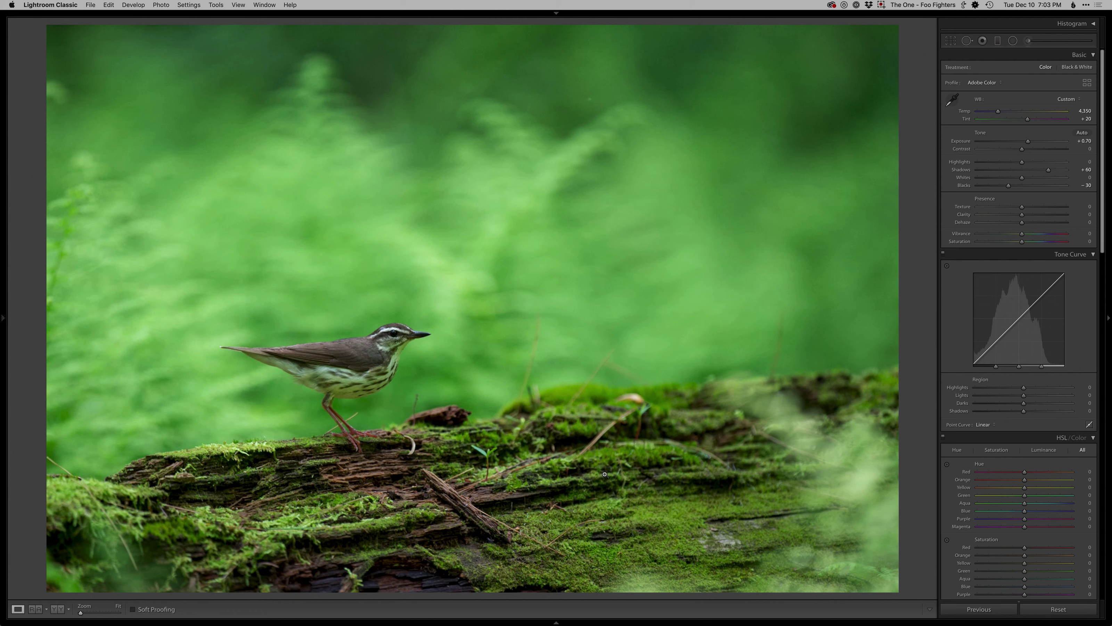
# Open the cropped bird photo in Photoshop for editing and show it in full-screen mode
pyautogui.press('super+e')
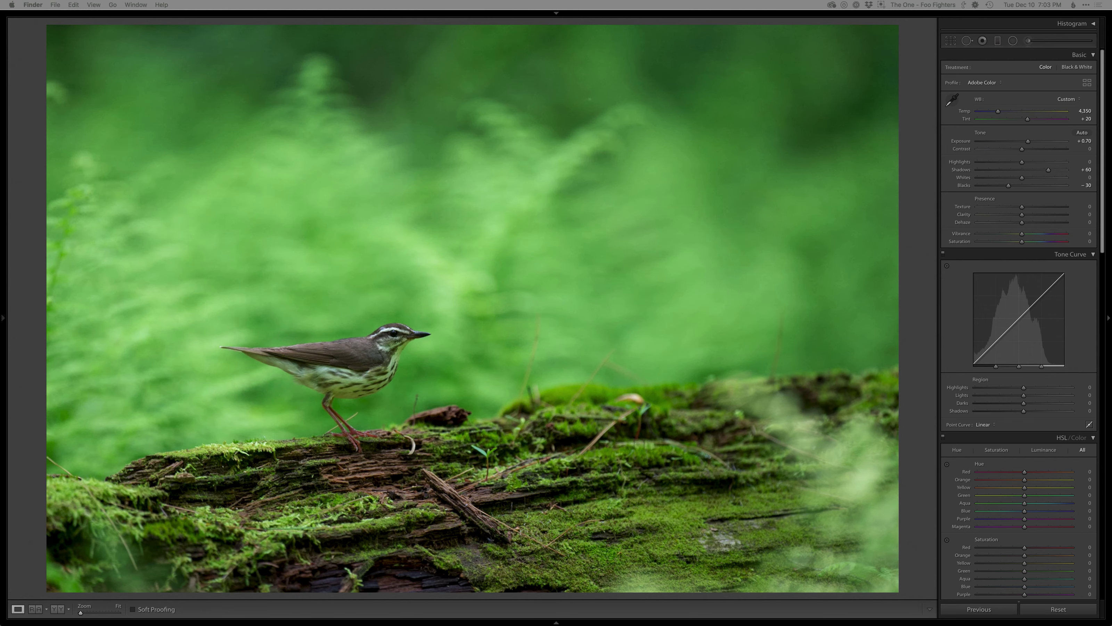
pyautogui.press('super+Tab')
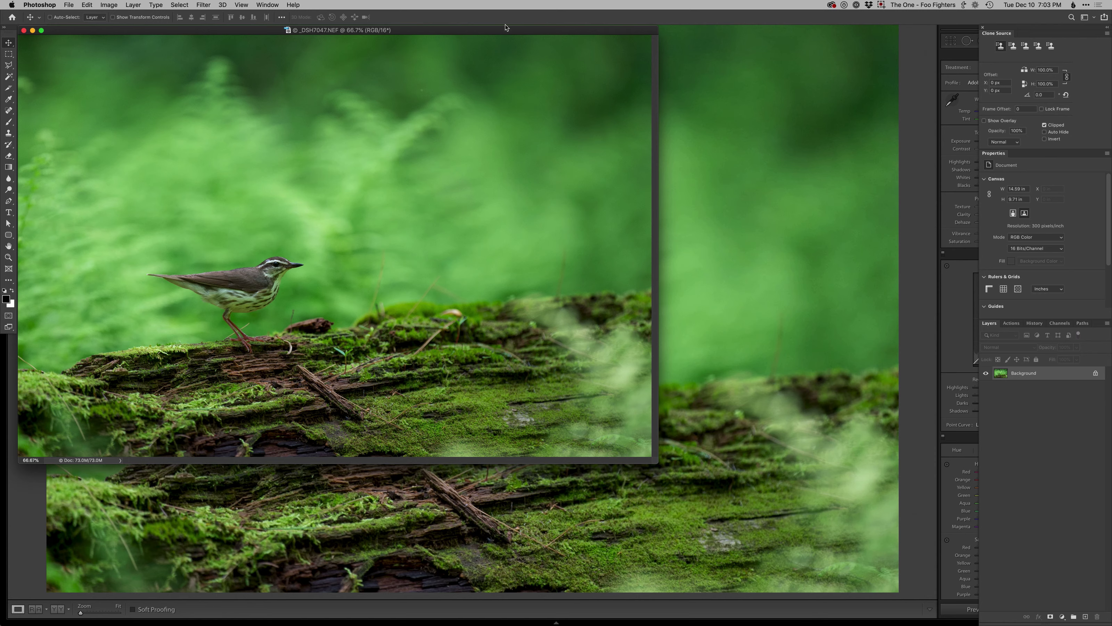
pyautogui.moveTo(505, 29); pyautogui.dragTo(548, 44)
pyautogui.press('f')
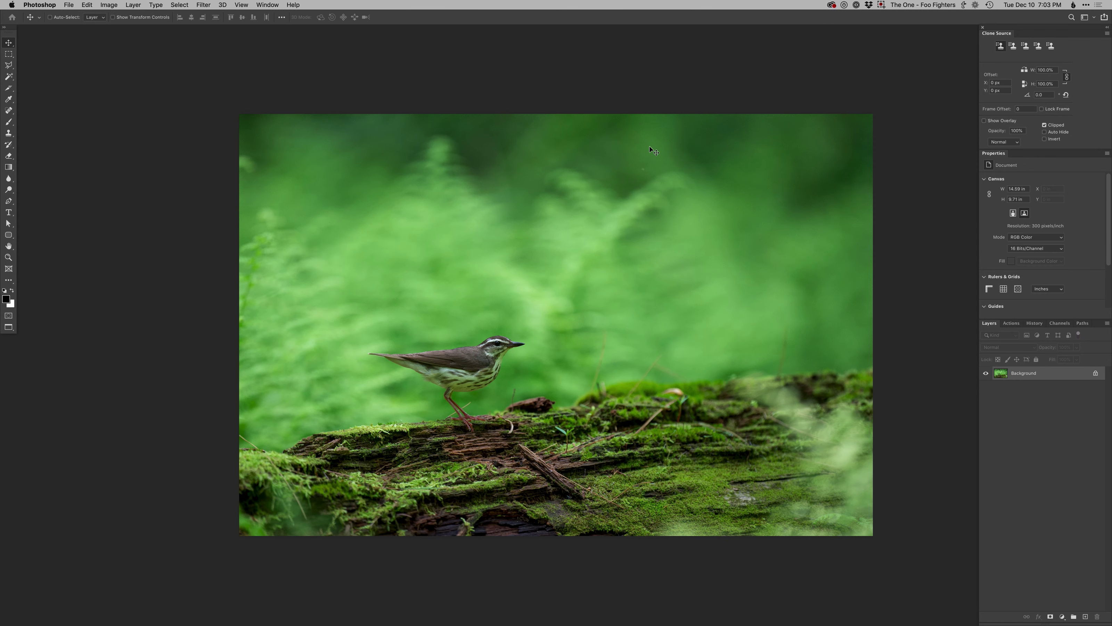
# Add a Retouch layer and clone out the bright fern tip at the upper part of the photo's left edge
pyautogui.press('F2')
pyautogui.press('s')
pyautogui.moveTo(347, 319)
pyautogui.mouseDown()
pyautogui.moveTo(387, 375)
pyautogui.moveTo(377, 375)
pyautogui.mouseUp()
pyautogui.moveTo(294, 225); pyautogui.dragTo(291, 218)
pyautogui.keyDown('alt'); pyautogui.click(291, 219); pyautogui.keyUp('alt')
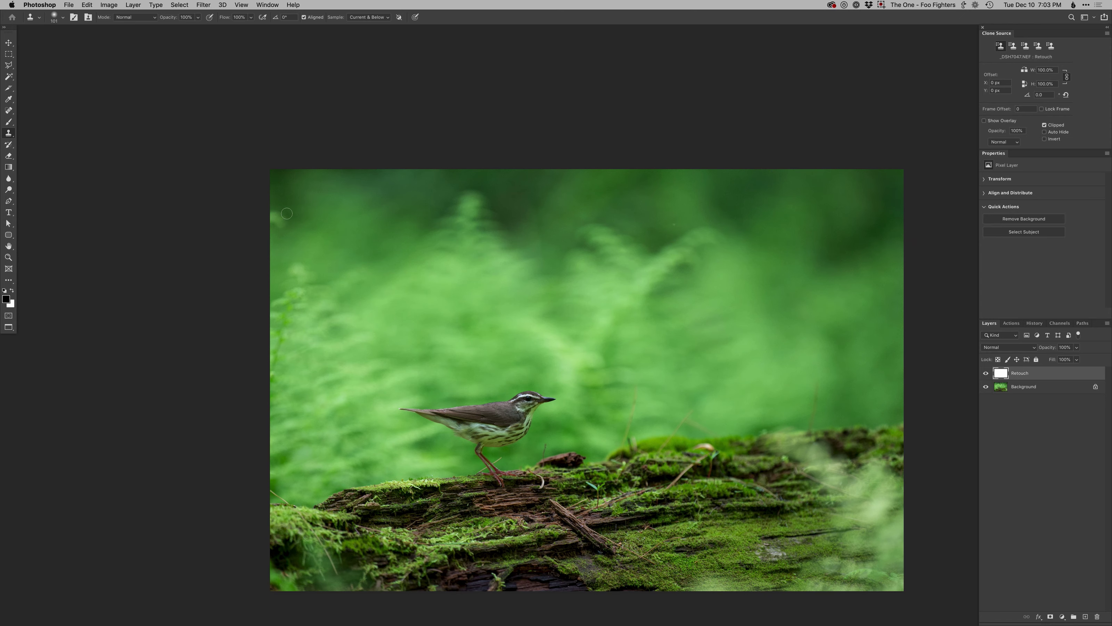
pyautogui.scroll(3, 291, 224)
pyautogui.moveTo(293, 283); pyautogui.dragTo(287, 272)
pyautogui.moveTo(521, 403); pyautogui.dragTo(505, 377)
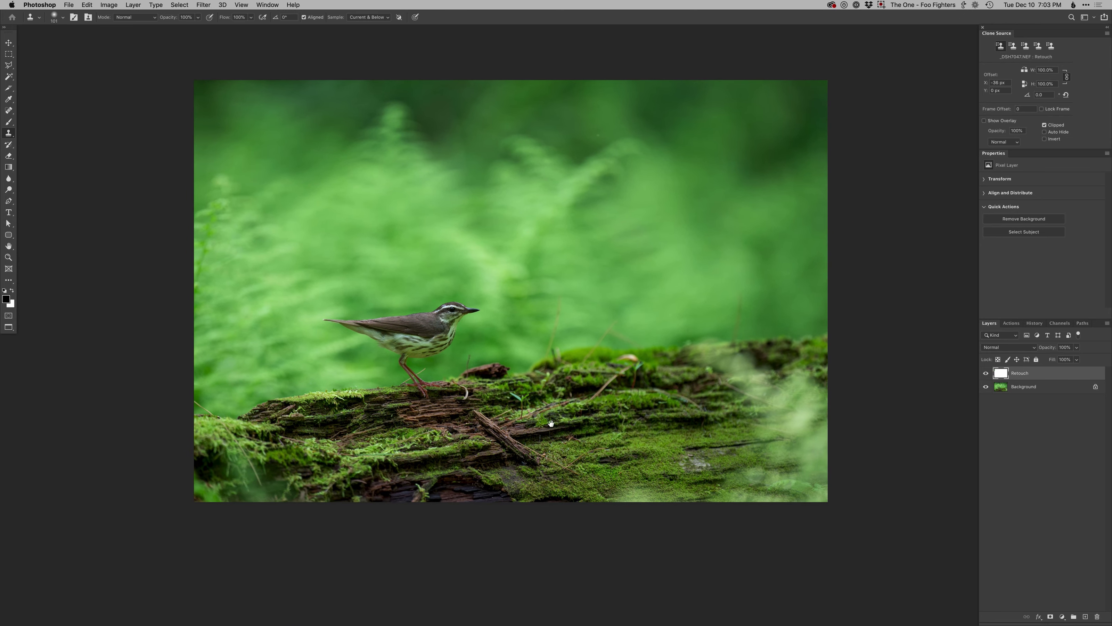
# Remove the thin grass blades rising above the mossy log against the green background with the Spot Healing Brush
pyautogui.moveTo(633, 478); pyautogui.dragTo(641, 478)
pyautogui.press('space')
pyautogui.press('j')
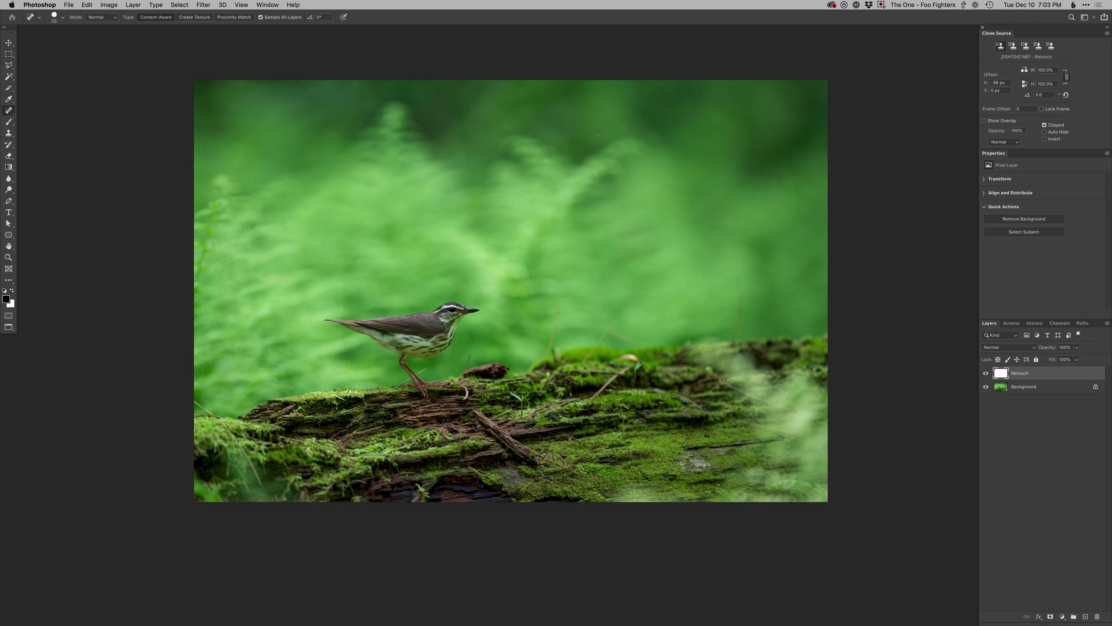
pyautogui.scroll(1, 743, 328)
pyautogui.moveTo(732, 329); pyautogui.dragTo(746, 268)
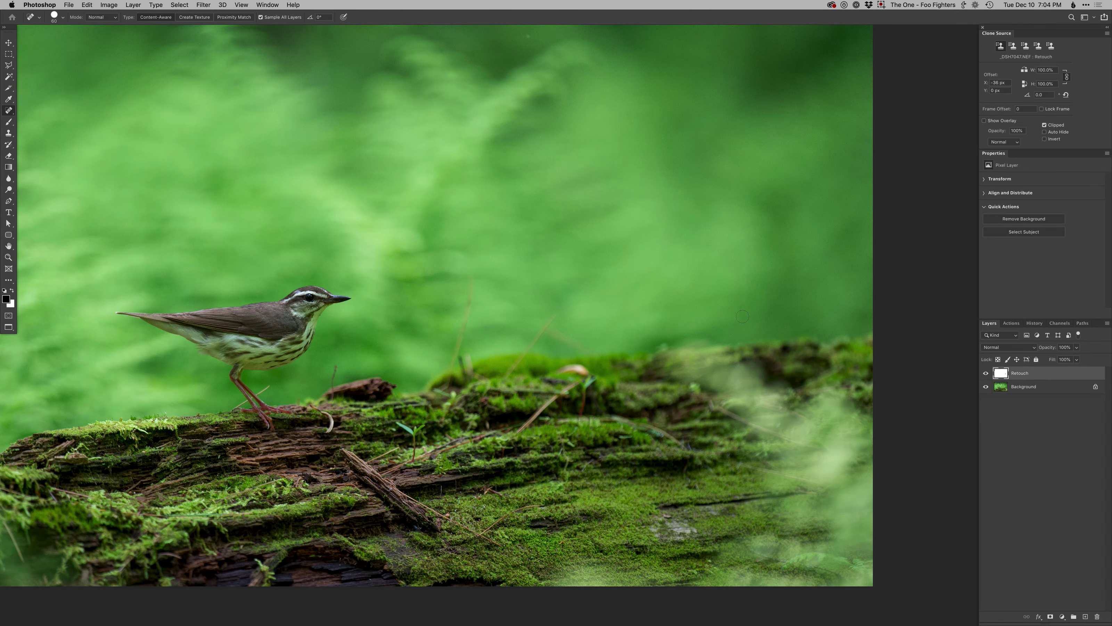
pyautogui.moveTo(486, 350); pyautogui.dragTo(481, 350)
pyautogui.moveTo(445, 383); pyautogui.dragTo(472, 271)
pyautogui.moveTo(333, 370); pyautogui.dragTo(332, 397)
pyautogui.moveTo(457, 351)
pyautogui.mouseDown()
pyautogui.moveTo(462, 361)
pyautogui.moveTo(461, 336)
pyautogui.moveTo(460, 350)
pyautogui.mouseUp()
pyautogui.moveTo(466, 360); pyautogui.dragTo(459, 370)
pyautogui.moveTo(462, 336); pyautogui.dragTo(462, 342)
pyautogui.moveTo(511, 370)
pyautogui.mouseDown()
pyautogui.moveTo(564, 310)
pyautogui.moveTo(553, 338)
pyautogui.moveTo(594, 350)
pyautogui.moveTo(532, 338)
pyautogui.moveTo(575, 345)
pyautogui.moveTo(558, 343)
pyautogui.mouseUp()
# Clean up the healed background just above the mossy mound with the Clone Stamp, sampling the nearby green blur
pyautogui.press('s')
pyautogui.keyDown('alt'); pyautogui.click(541, 332); pyautogui.keyUp('alt')
pyautogui.keyDown('alt'); pyautogui.click(586, 341); pyautogui.keyUp('alt')
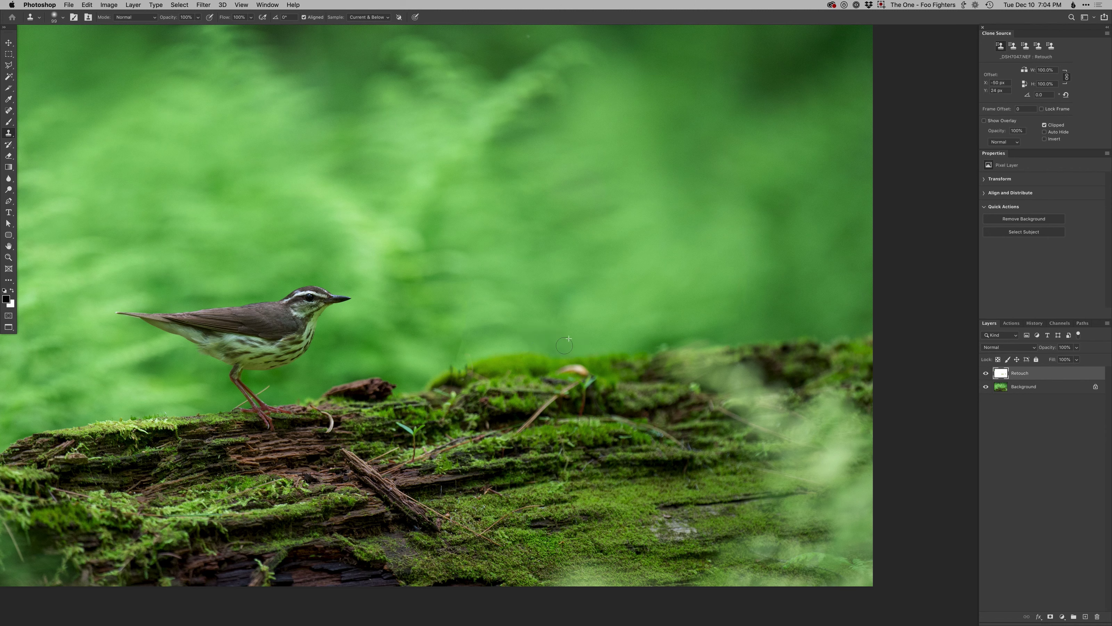
pyautogui.moveTo(472, 336); pyautogui.dragTo(459, 351)
pyautogui.keyDown('alt'); pyautogui.click(455, 329); pyautogui.keyUp('alt')
pyautogui.moveTo(456, 346)
pyautogui.keyDown('ctrl'); pyautogui.keyDown('alt'); pyautogui.mouseDown()
pyautogui.moveTo(447, 347)
pyautogui.moveTo(467, 363)
pyautogui.mouseUp(); pyautogui.keyUp('alt'); pyautogui.keyUp('ctrl')
# Heal away the thin grass blade crossing behind the bird's legs
pyautogui.moveTo(372, 375); pyautogui.dragTo(607, 390)
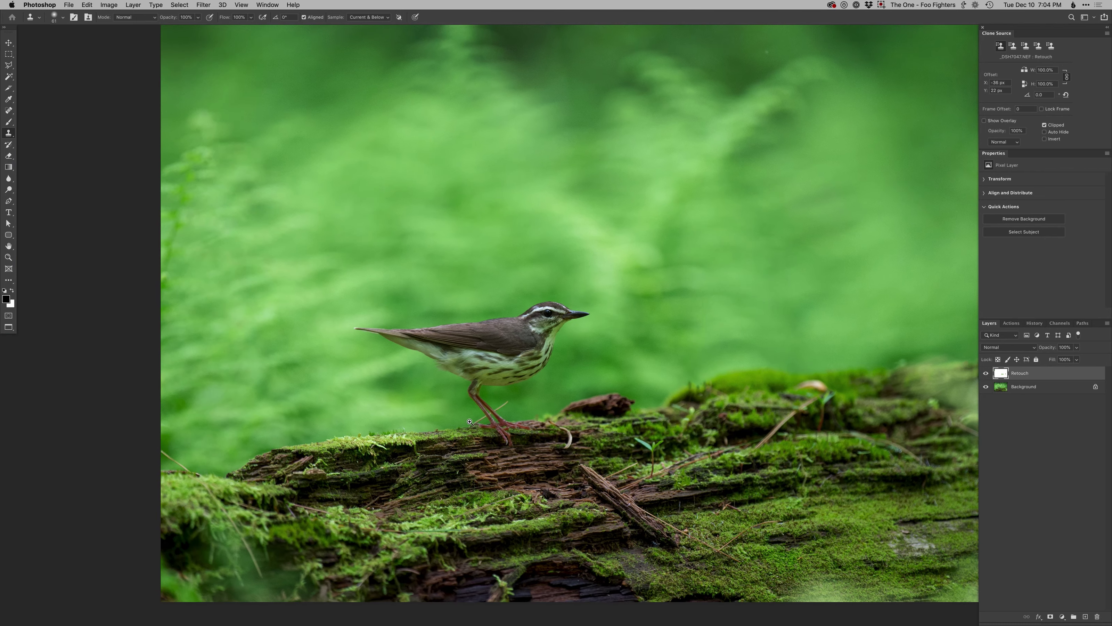
pyautogui.keyDown('super'); pyautogui.click(471, 421); pyautogui.keyUp('super')
pyautogui.press('j')
pyautogui.moveTo(529, 404)
pyautogui.mouseDown()
pyautogui.moveTo(550, 379)
pyautogui.moveTo(484, 421)
pyautogui.mouseUp()
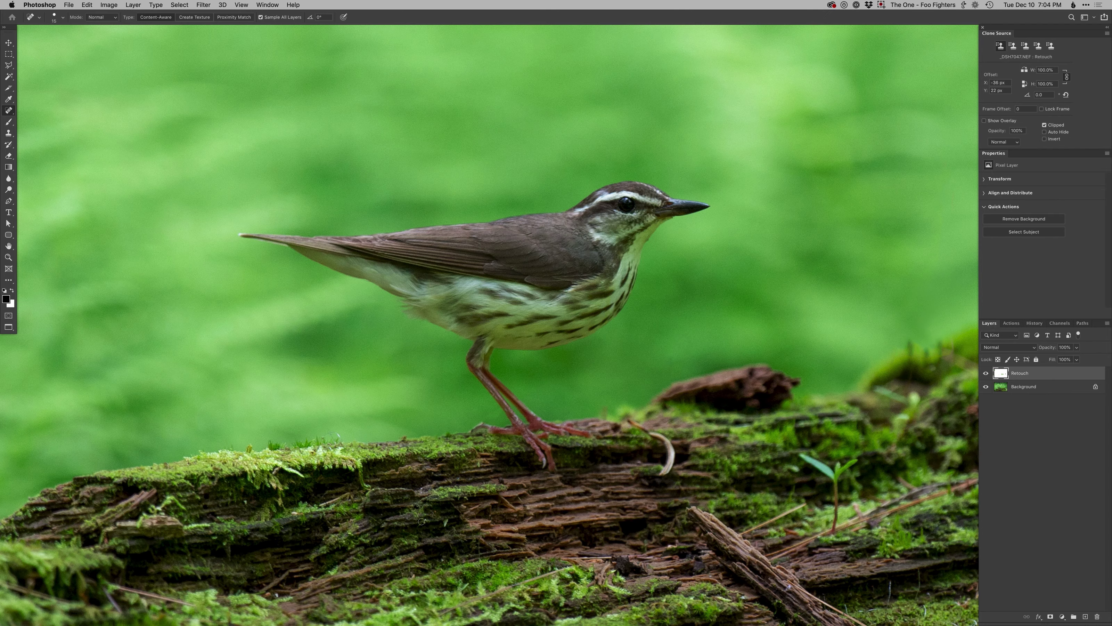
# Clone clean green background over the retouched spot beside the bird's rear toe using a small soft brush
pyautogui.scroll(1, 480, 420)
pyautogui.press('s')
pyautogui.keyDown('alt'); pyautogui.click(484, 418); pyautogui.keyUp('alt')
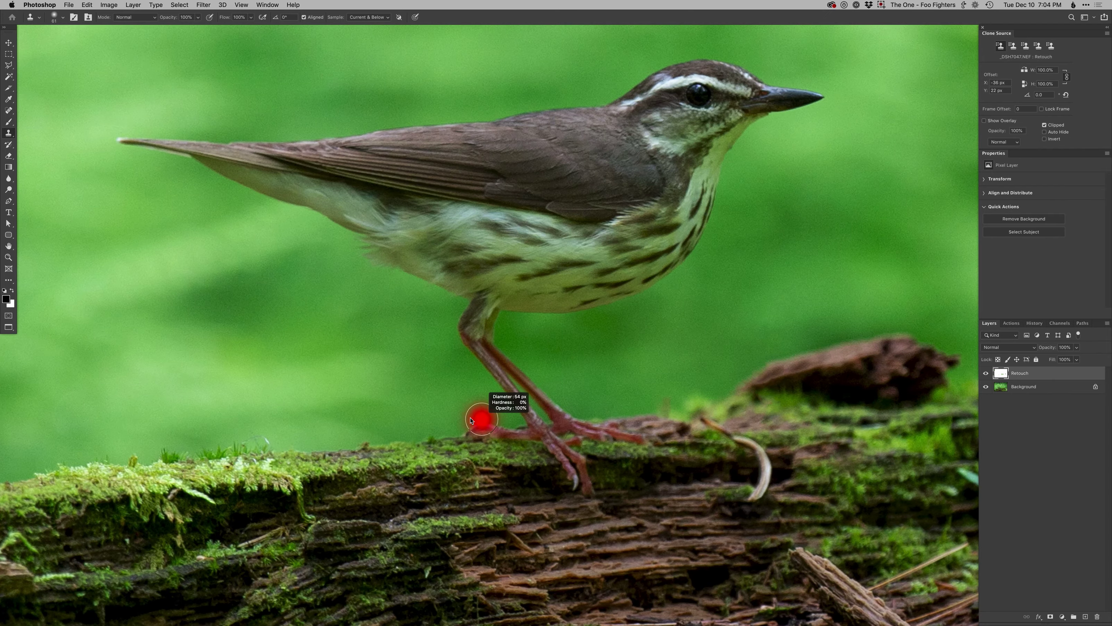
pyautogui.moveTo(483, 418); pyautogui.dragTo(482, 419)
pyautogui.keyDown('alt'); pyautogui.click(478, 409); pyautogui.keyUp('alt')
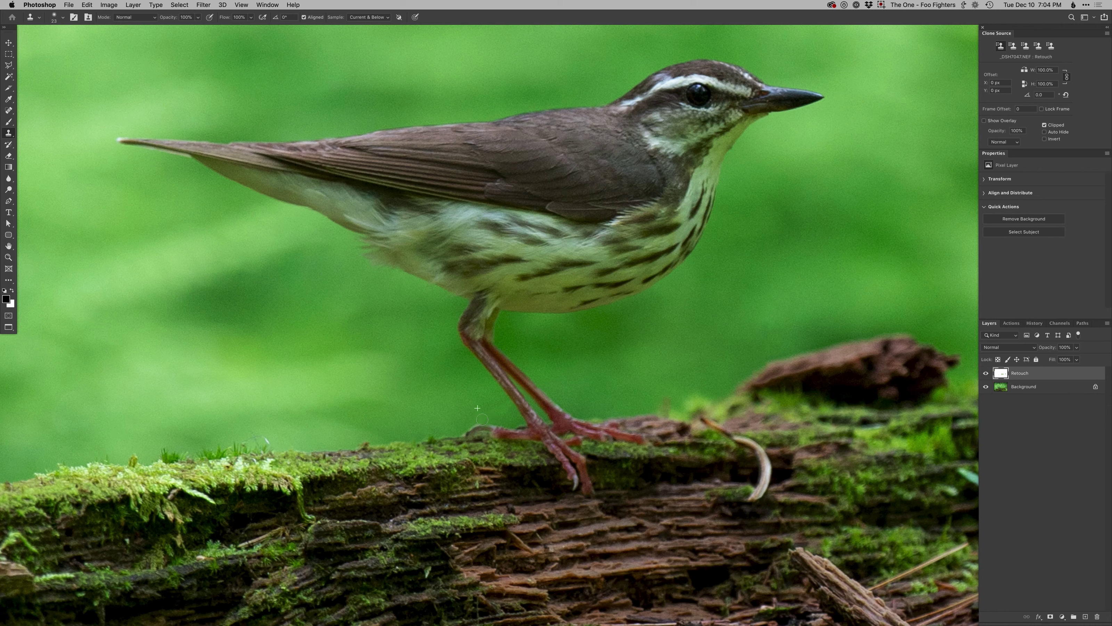
# Mask the Retouch layer and paint with a 14-pixel, 80% hardness brush to restore the bird's rear toe
pyautogui.press('b')
pyautogui.rightClick(469, 417)
pyautogui.write('14')
pyautogui.click(447, 449)
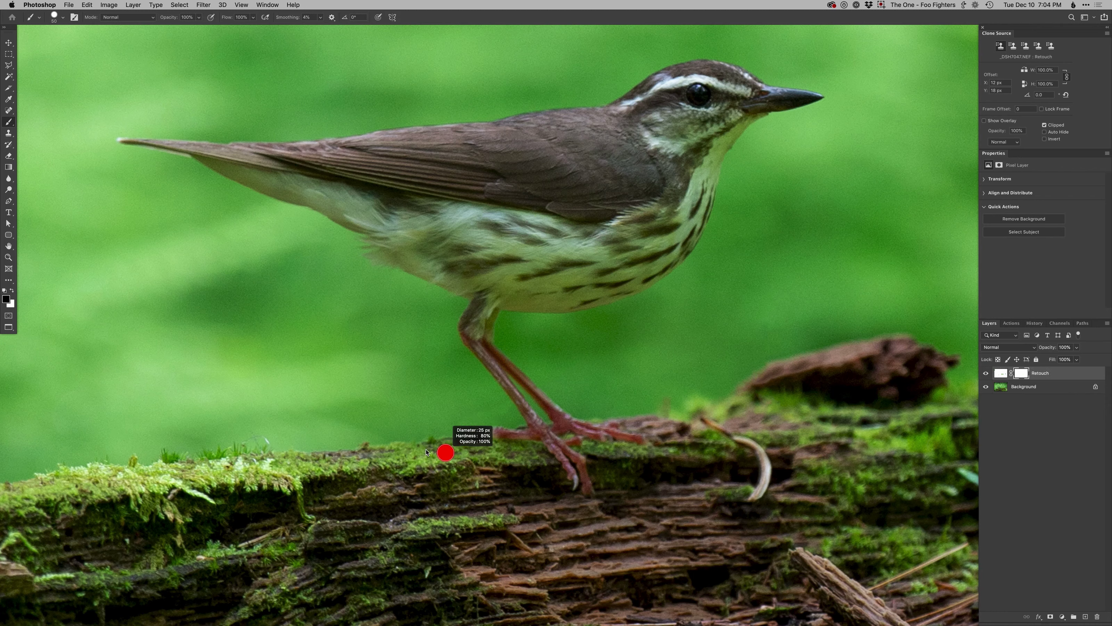
pyautogui.moveTo(492, 433); pyautogui.dragTo(488, 425)
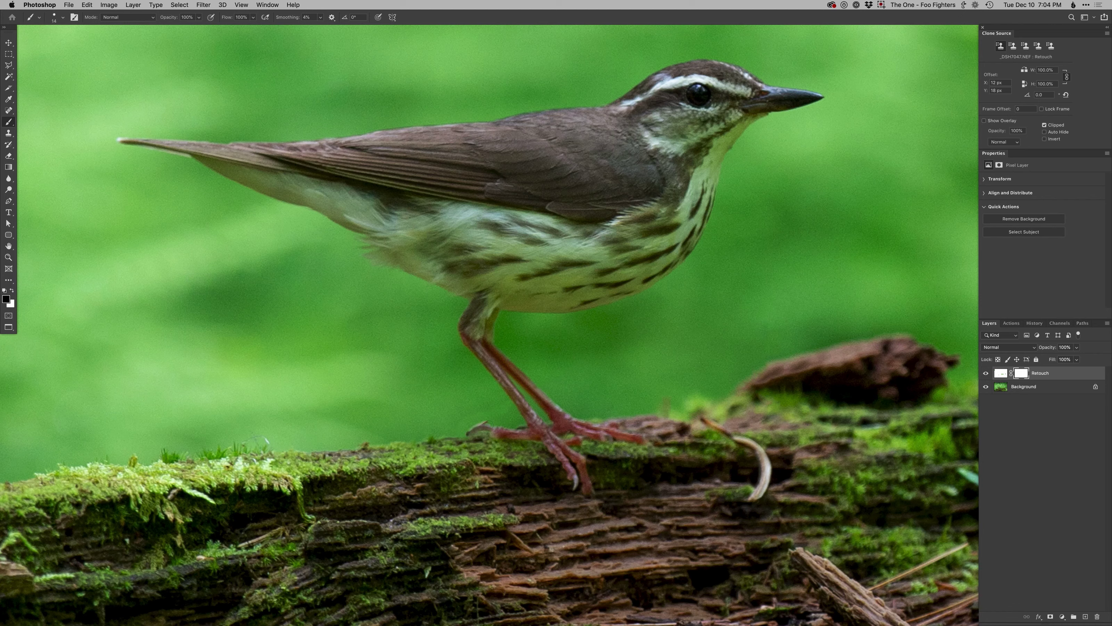
pyautogui.press('x')
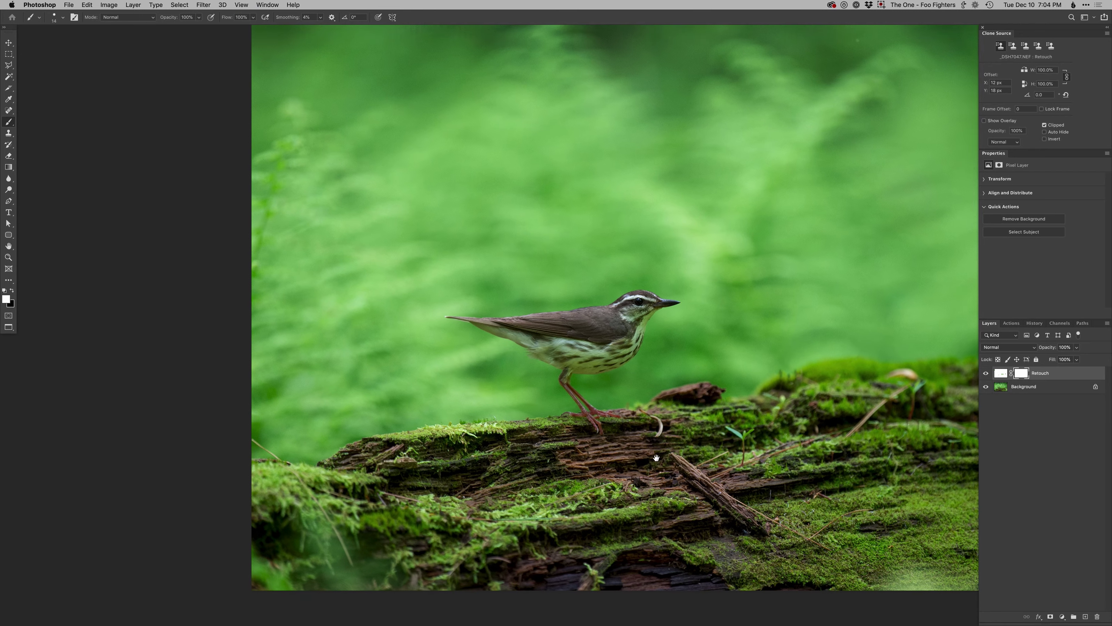
# Heal away the stray grass blades at the log's left end and in the moss below
pyautogui.press('j')
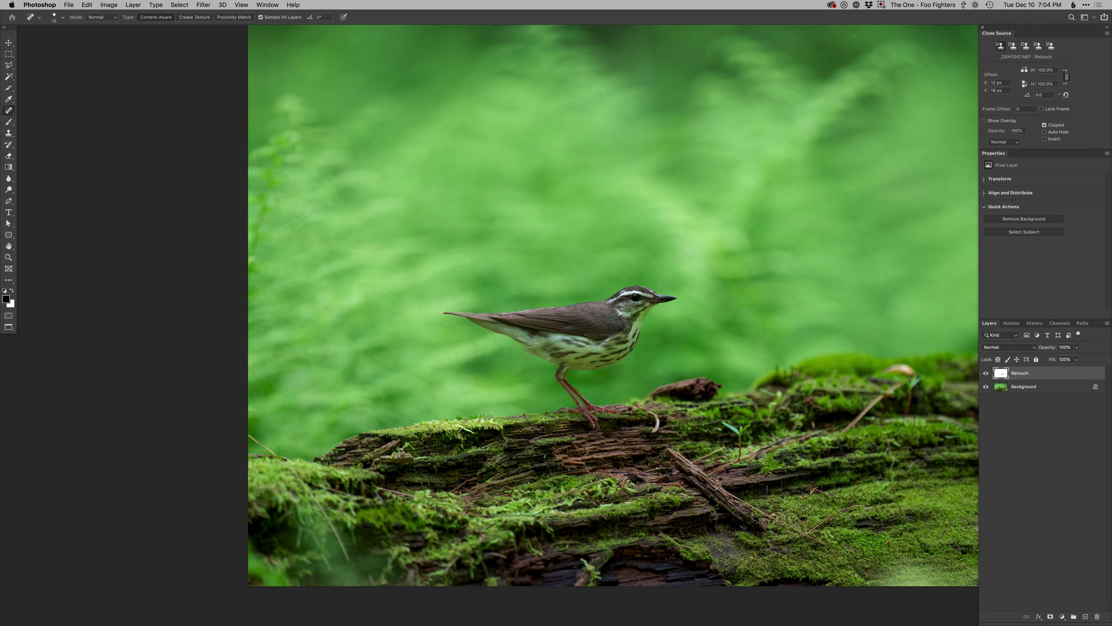
pyautogui.moveTo(250, 437); pyautogui.dragTo(275, 456)
pyautogui.moveTo(315, 499); pyautogui.dragTo(353, 568)
pyautogui.moveTo(311, 496); pyautogui.dragTo(300, 483)
# Clone out the diagonal stick below the curled leaf on the log, sampling the surrounding moss
pyautogui.moveTo(655, 453); pyautogui.dragTo(502, 494)
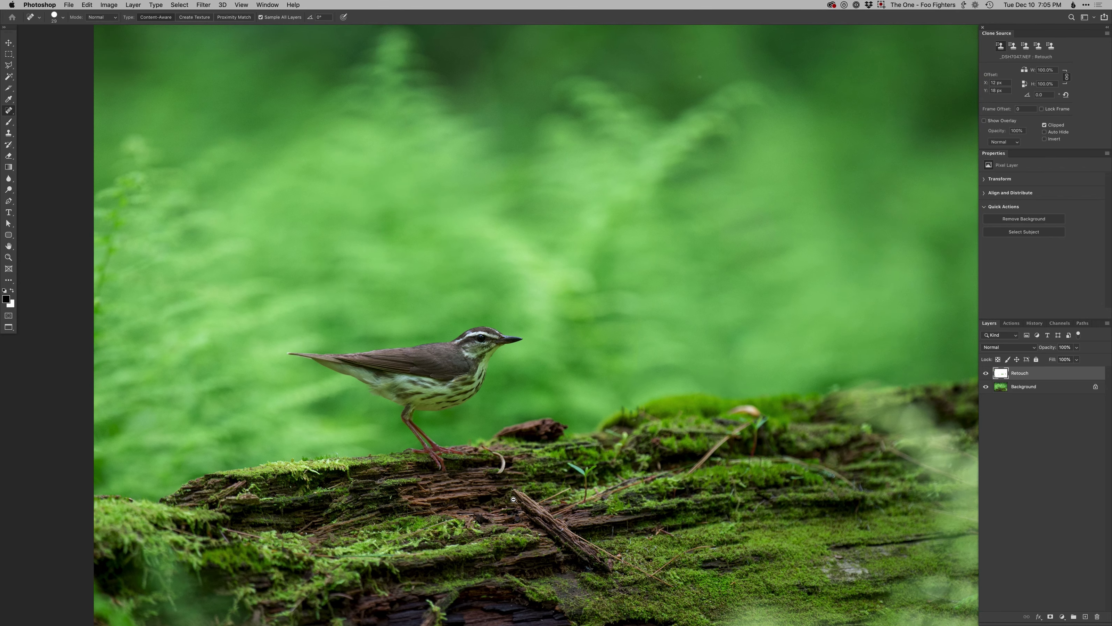
pyautogui.keyDown('alt'); pyautogui.click(513, 500); pyautogui.keyUp('alt')
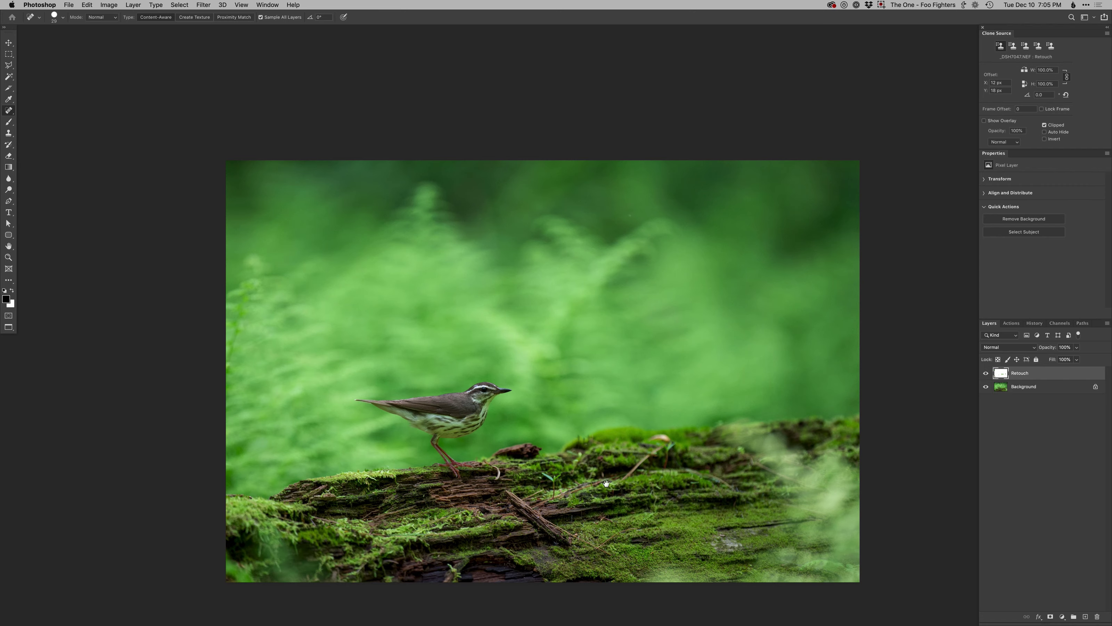
pyautogui.scroll(2, 607, 483)
pyautogui.press('s')
pyautogui.moveTo(630, 471)
pyautogui.mouseDown()
pyautogui.moveTo(645, 442)
pyautogui.moveTo(670, 459)
pyautogui.moveTo(638, 460)
pyautogui.moveTo(661, 442)
pyautogui.moveTo(644, 431)
pyautogui.moveTo(672, 436)
pyautogui.moveTo(672, 409)
pyautogui.moveTo(702, 402)
pyautogui.mouseUp()
pyautogui.keyDown('alt'); pyautogui.click(638, 449); pyautogui.keyUp('alt')
pyautogui.keyDown('alt'); pyautogui.click(629, 447); pyautogui.keyUp('alt')
pyautogui.press('super+0')
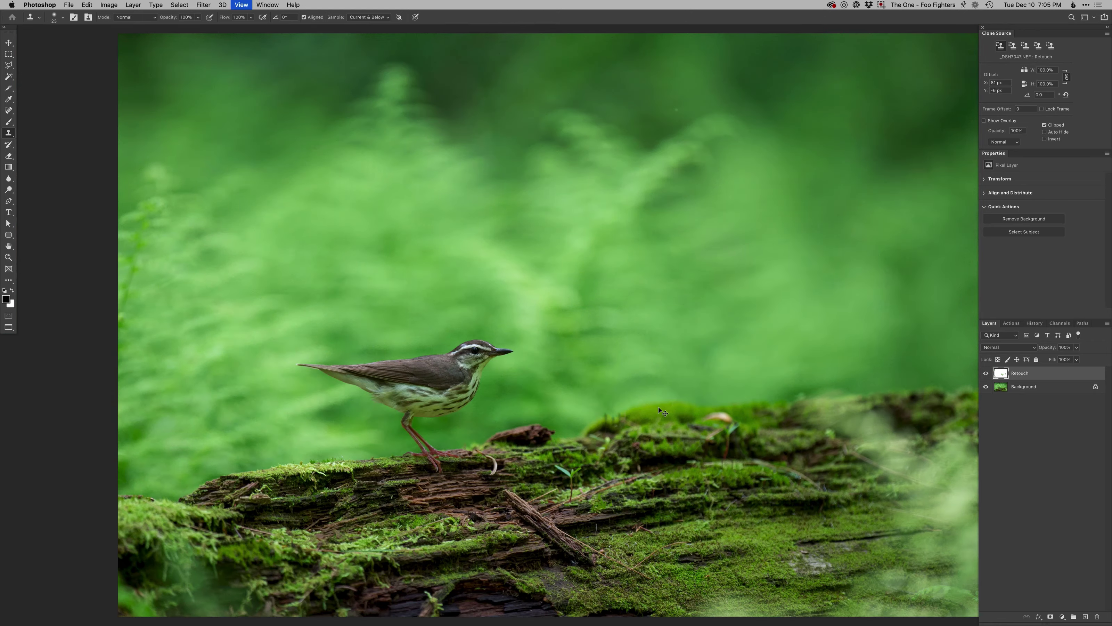
# Remove the pale curved twig beside the bird's feet with the Spot Healing Brush and Clone Stamp
pyautogui.keyDown('alt'); pyautogui.click(645, 475); pyautogui.keyUp('alt')
pyautogui.keyDown('super'); pyautogui.click(530, 466); pyautogui.keyUp('super')
pyautogui.press('j')
pyautogui.moveTo(471, 422)
pyautogui.mouseDown()
pyautogui.moveTo(503, 440)
pyautogui.moveTo(508, 473)
pyautogui.moveTo(497, 479)
pyautogui.mouseUp()
pyautogui.press('s')
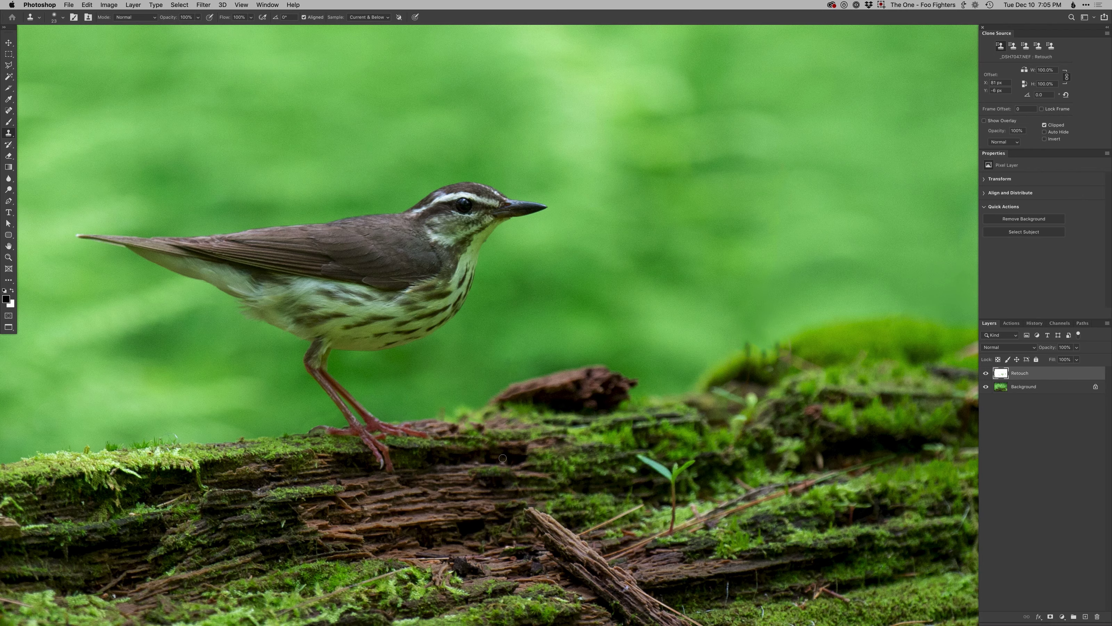
pyautogui.keyDown('alt'); pyautogui.click(512, 460); pyautogui.keyUp('alt')
pyautogui.press('super+0')
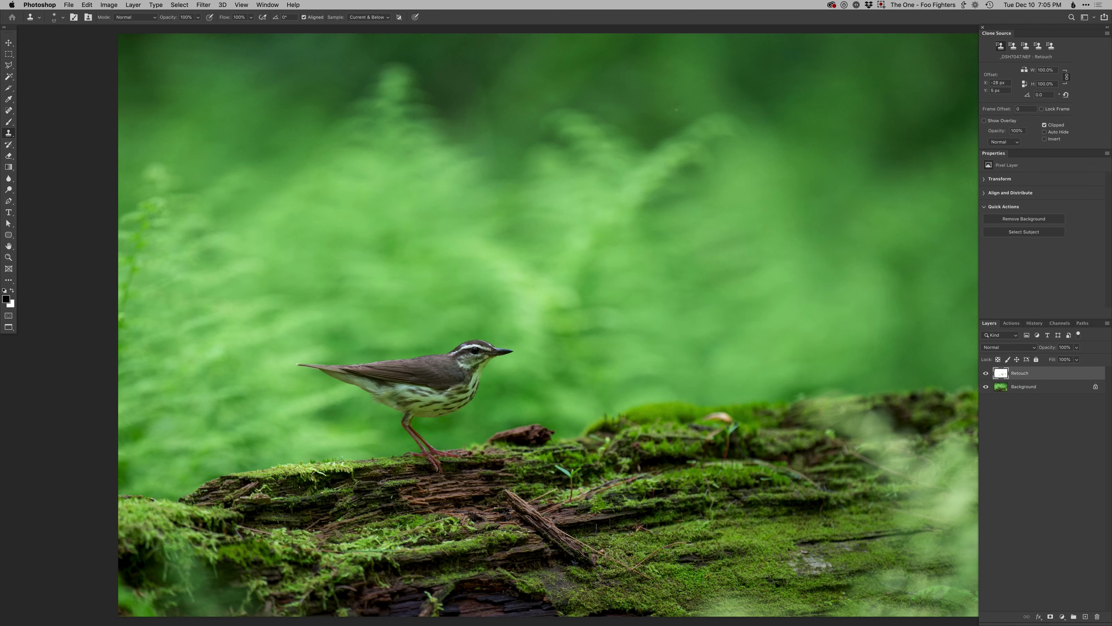
pyautogui.scroll(-3, 568, 491)
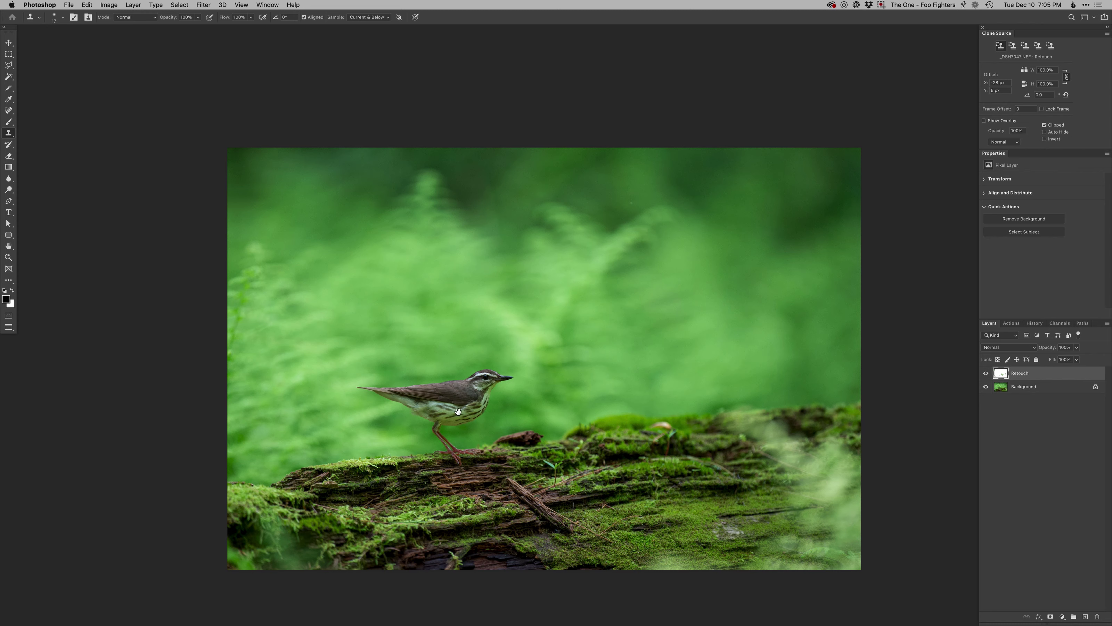
# Add a Burn curves layer, darken the bright blurred foliage at the photo's lower right with a soft brush, and compare before and after
pyautogui.press('F2')
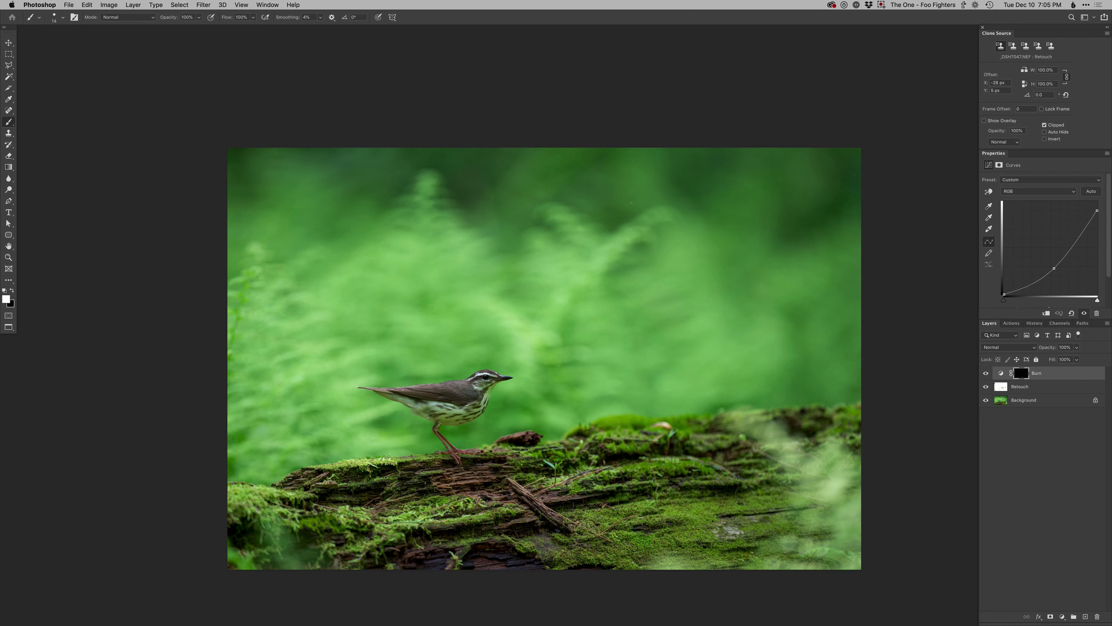
pyautogui.rightClick(689, 554)
pyautogui.doubleClick(699, 499)
pyautogui.moveTo(687, 534); pyautogui.dragTo(693, 534)
pyautogui.moveTo(757, 427); pyautogui.dragTo(749, 427)
pyautogui.moveTo(820, 459)
pyautogui.mouseDown()
pyautogui.moveTo(805, 500)
pyautogui.moveTo(804, 538)
pyautogui.moveTo(770, 569)
pyautogui.moveTo(809, 566)
pyautogui.moveTo(850, 515)
pyautogui.moveTo(848, 550)
pyautogui.moveTo(850, 458)
pyautogui.moveTo(835, 499)
pyautogui.moveTo(841, 480)
pyautogui.moveTo(814, 490)
pyautogui.moveTo(827, 456)
pyautogui.moveTo(802, 472)
pyautogui.moveTo(777, 435)
pyautogui.mouseUp()
pyautogui.moveTo(845, 507); pyautogui.dragTo(829, 488)
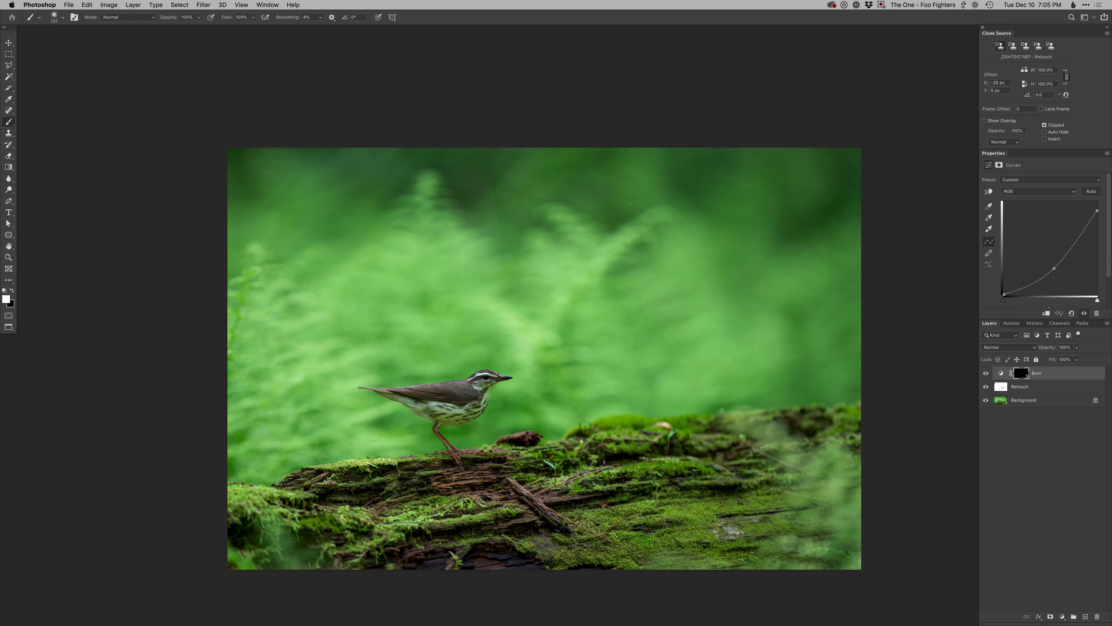
pyautogui.click(985, 373)
pyautogui.click(986, 374)
pyautogui.click(985, 373)
pyautogui.click(985, 373)
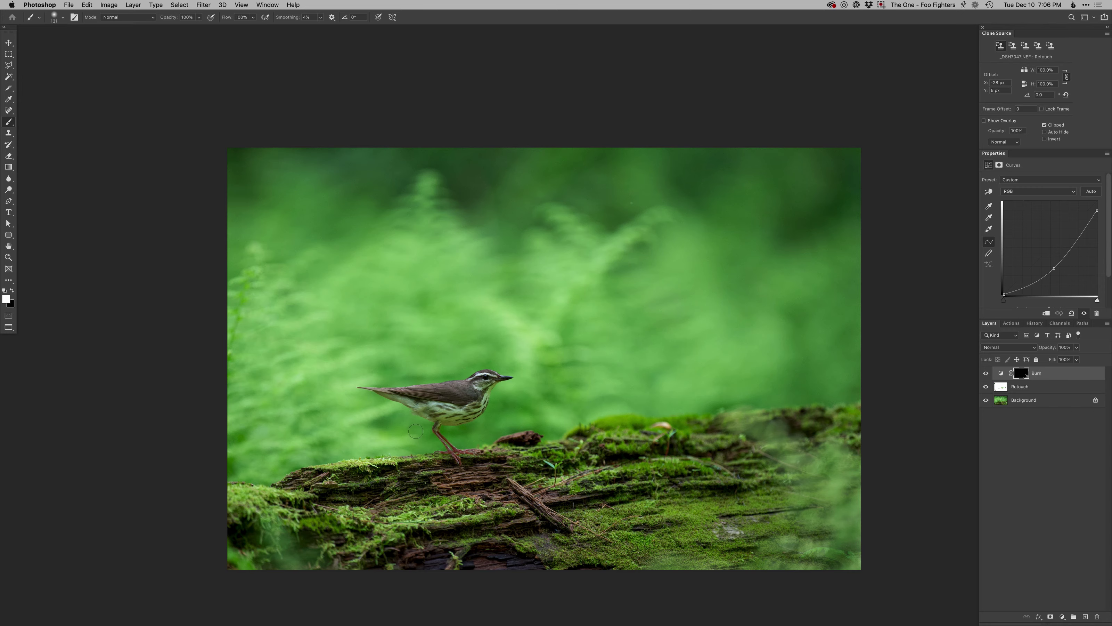
# Add a Curves layer that lifts the highlights with an anchored shadow point, and invert its mask to black
pyautogui.keyDown('super'); pyautogui.click(442, 404); pyautogui.keyUp('super')
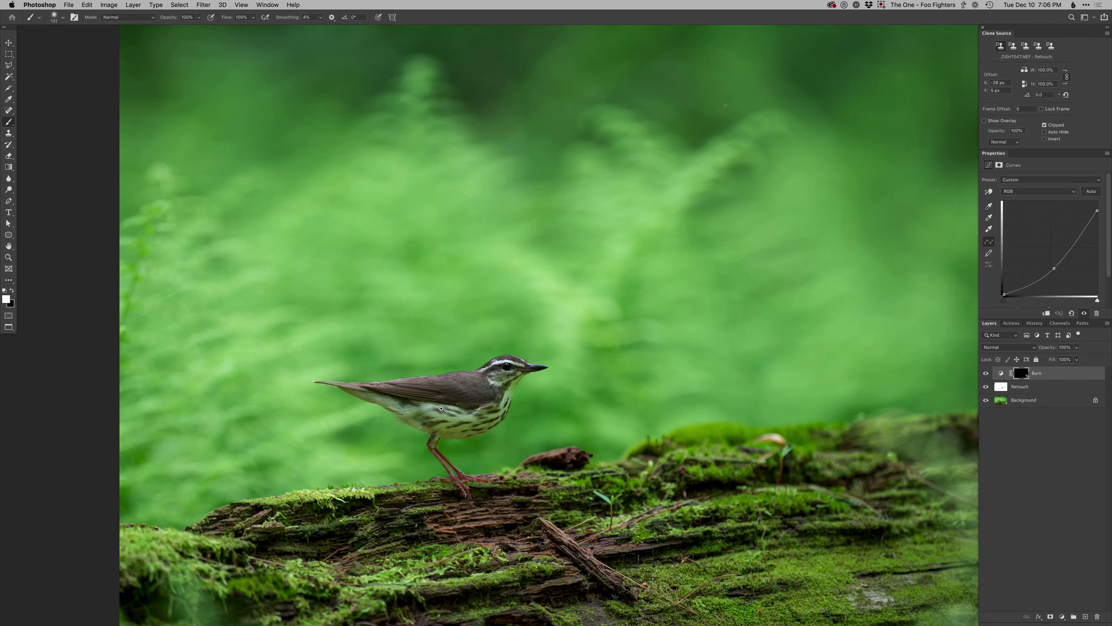
pyautogui.keyDown('super'); pyautogui.click(442, 403); pyautogui.keyUp('super')
pyautogui.keyDown('super'); pyautogui.click(442, 403); pyautogui.keyUp('super')
pyautogui.press('super+shift+m')
pyautogui.press('Return')
pyautogui.moveTo(1068, 223); pyautogui.dragTo(1065, 225)
pyautogui.click(1019, 275)
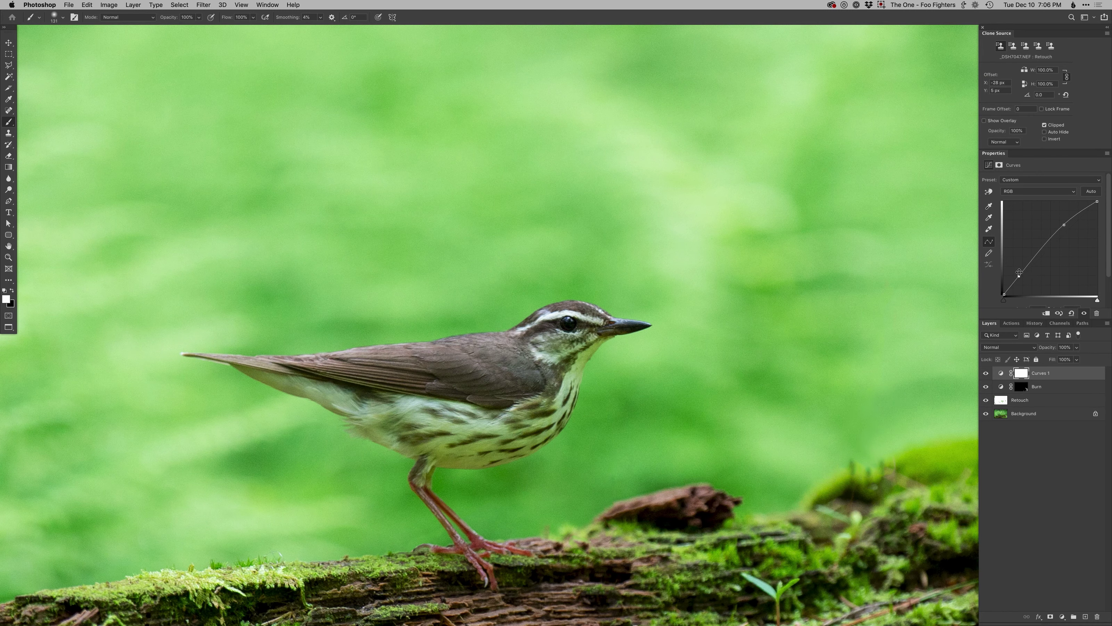
pyautogui.press('super+i')
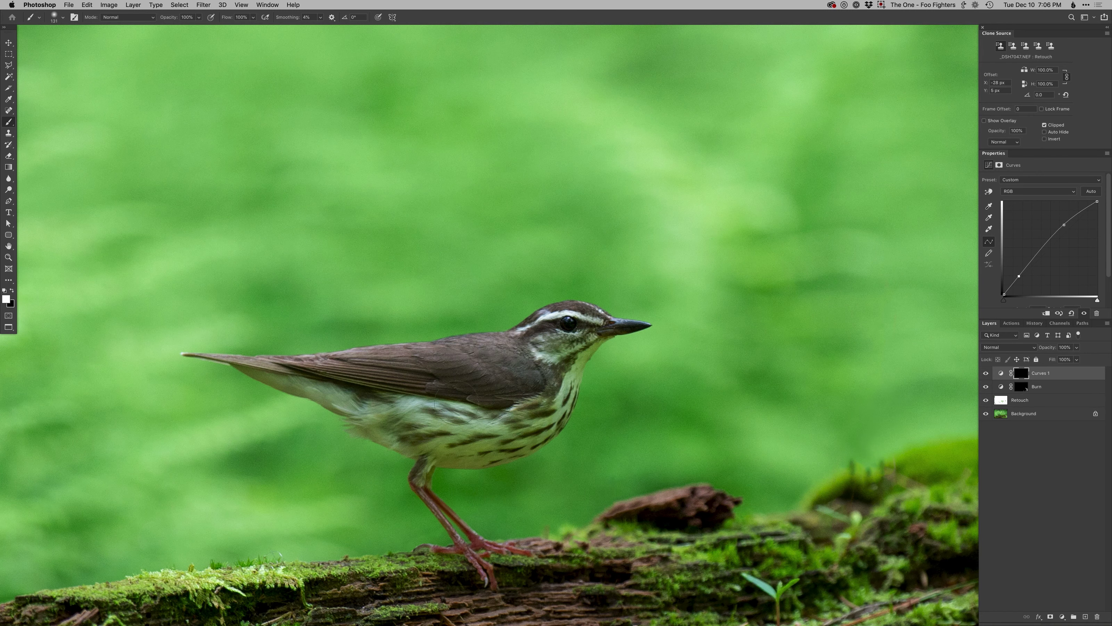
# Paint the brightening curve onto the bird's wing, belly and head through the mask, and add a Dodge curves layer to lighten the eye
pyautogui.rightClick(477, 393)
pyautogui.moveTo(398, 398); pyautogui.dragTo(384, 396)
pyautogui.moveTo(264, 366)
pyautogui.mouseDown()
pyautogui.moveTo(364, 372)
pyautogui.moveTo(438, 350)
pyautogui.moveTo(394, 416)
pyautogui.moveTo(459, 448)
pyautogui.moveTo(433, 457)
pyautogui.moveTo(521, 416)
pyautogui.moveTo(554, 377)
pyautogui.moveTo(541, 377)
pyautogui.mouseUp()
pyautogui.moveTo(582, 342); pyautogui.dragTo(579, 342)
pyautogui.moveTo(578, 317)
pyautogui.mouseDown()
pyautogui.moveTo(555, 317)
pyautogui.moveTo(557, 359)
pyautogui.mouseUp()
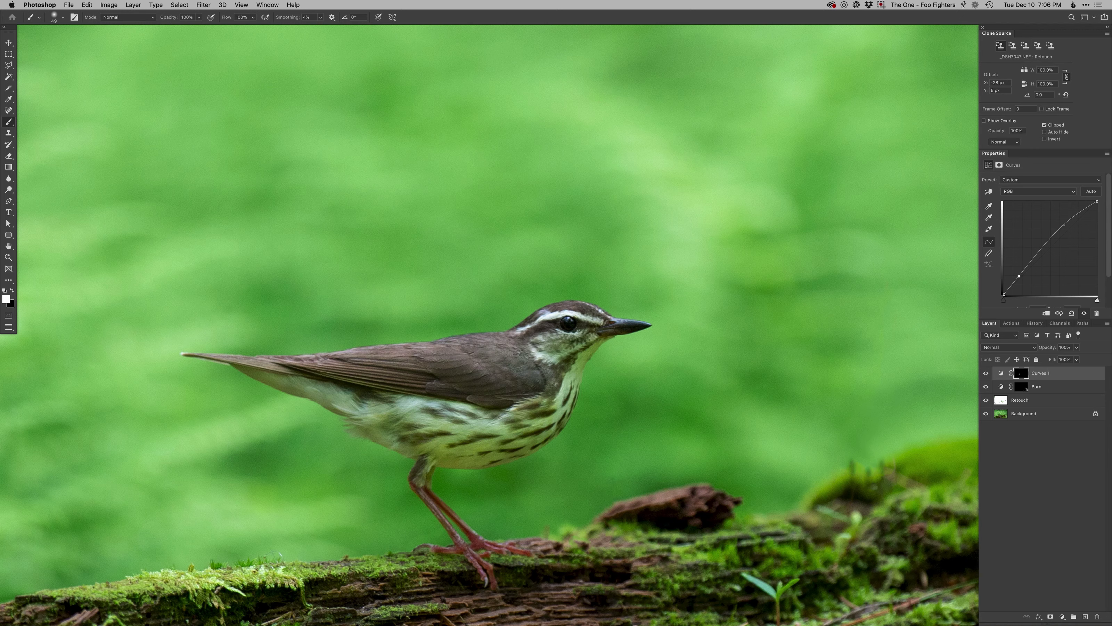
pyautogui.press('F2')
pyautogui.moveTo(564, 319); pyautogui.dragTo(554, 323)
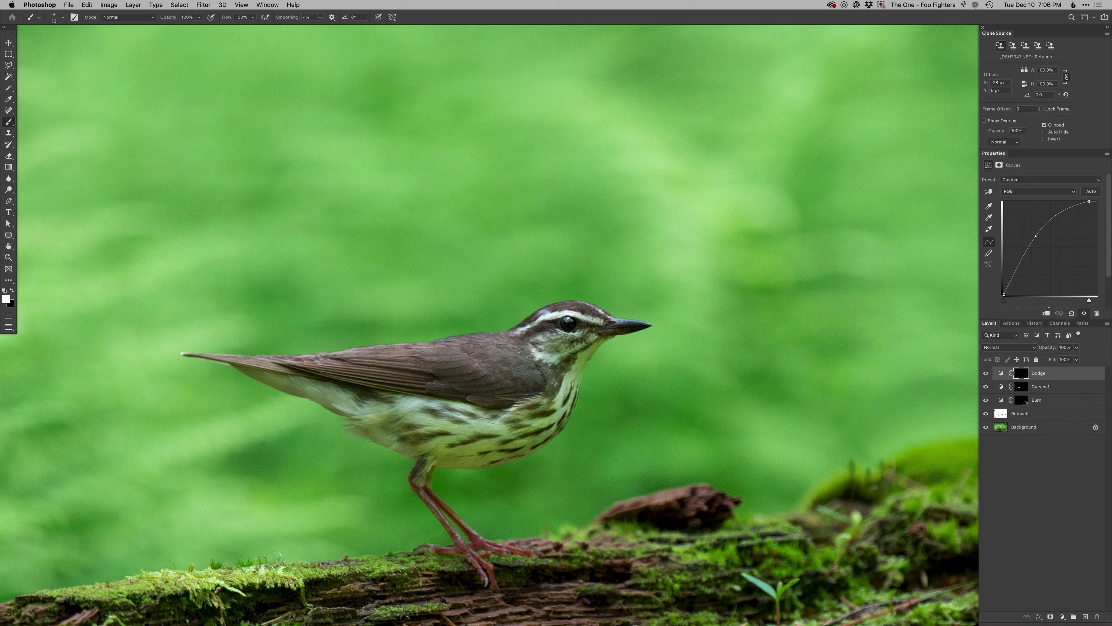
# Add a Curves layer that warms the colour through the blue and red channels, and mask it to the bird with a soft brush
pyautogui.press('x')
pyautogui.press('shift+super+m')
pyautogui.press('Return')
pyautogui.hotkey('alt', '5')
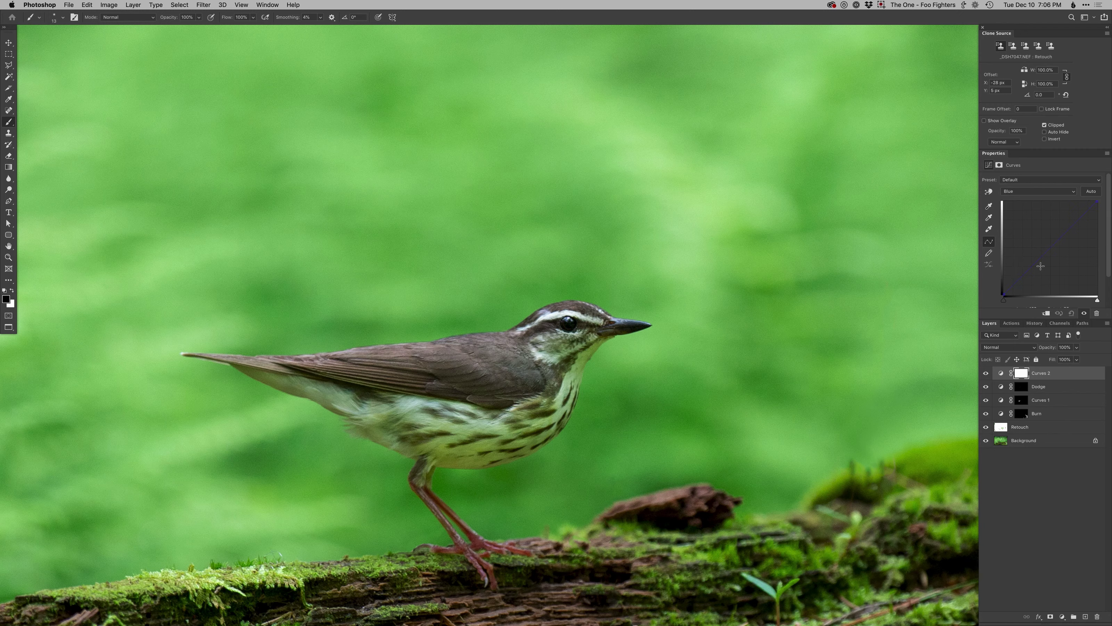
pyautogui.hotkey('alt', '3')
pyautogui.press(']')
pyautogui.press('x')
pyautogui.press(']')
pyautogui.press('super+z')
pyautogui.keyDown('ctrl'); pyautogui.keyDown('alt'); pyautogui.moveTo(564, 337); pyautogui.dragTo(575, 337); pyautogui.keyUp('alt'); pyautogui.keyUp('ctrl')
pyautogui.moveTo(439, 457); pyautogui.dragTo(419, 491)
# Add another Dodge curves layer and brighten both of the bird's legs and its feet with a small brush
pyautogui.press('super+F2')
pyautogui.moveTo(427, 489); pyautogui.dragTo(469, 556)
pyautogui.moveTo(426, 494)
pyautogui.mouseDown()
pyautogui.moveTo(458, 540)
pyautogui.moveTo(452, 515)
pyautogui.moveTo(478, 543)
pyautogui.moveTo(508, 548)
pyautogui.moveTo(451, 550)
pyautogui.moveTo(477, 566)
pyautogui.moveTo(523, 549)
pyautogui.mouseUp()
pyautogui.press('x')
pyautogui.press('x')
pyautogui.press('x')
pyautogui.press('x')
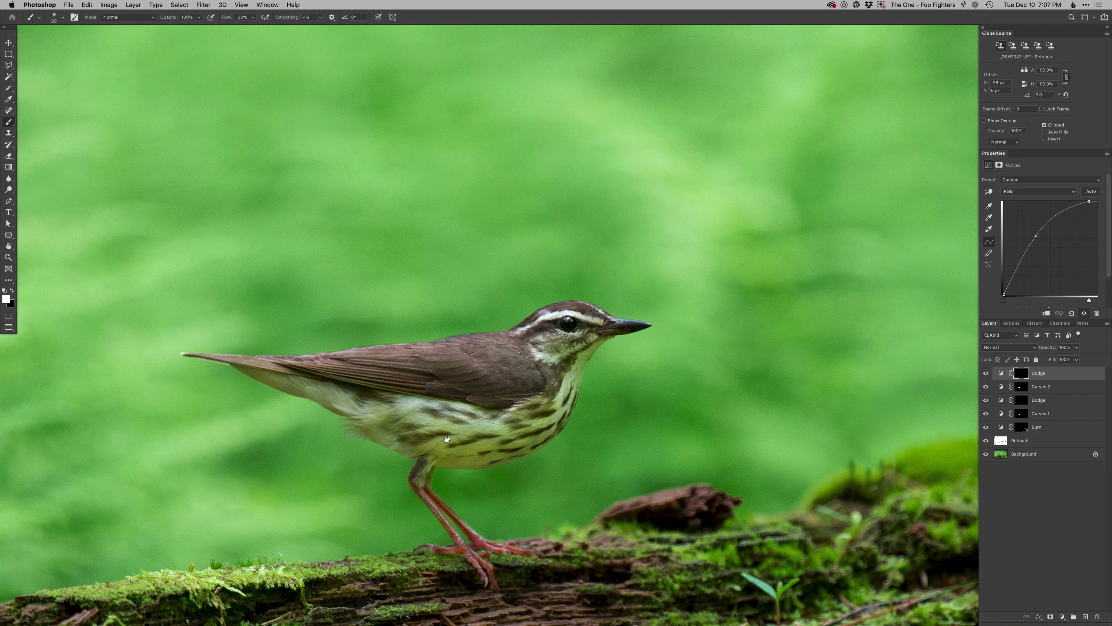
# Add a Hue/Saturation layer, reduce the yellows' saturation to -38 by sampling the bird's belly, and invert the layer mask
pyautogui.press('super+u')
pyautogui.press('Return')
pyautogui.click(989, 191)
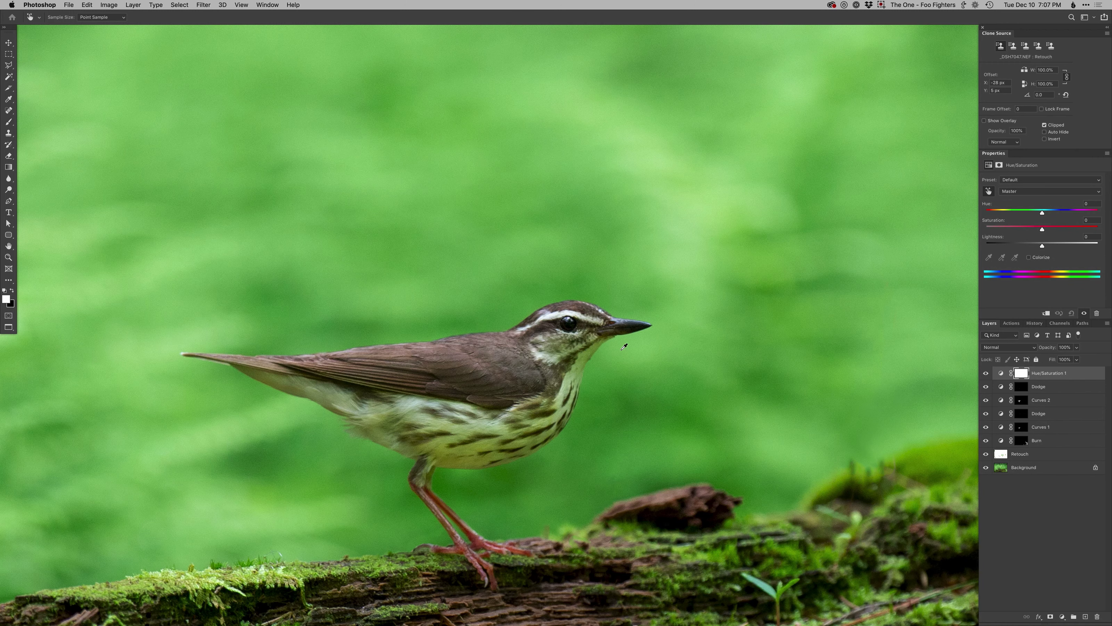
pyautogui.moveTo(483, 450); pyautogui.dragTo(467, 456)
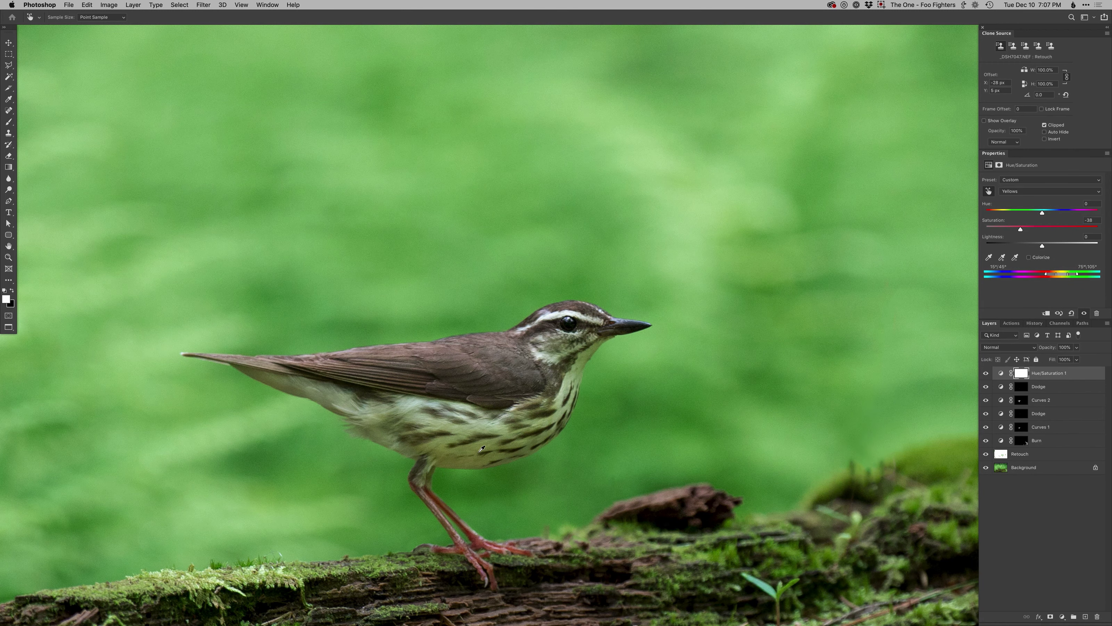
pyautogui.press('super+i')
pyautogui.press('b')
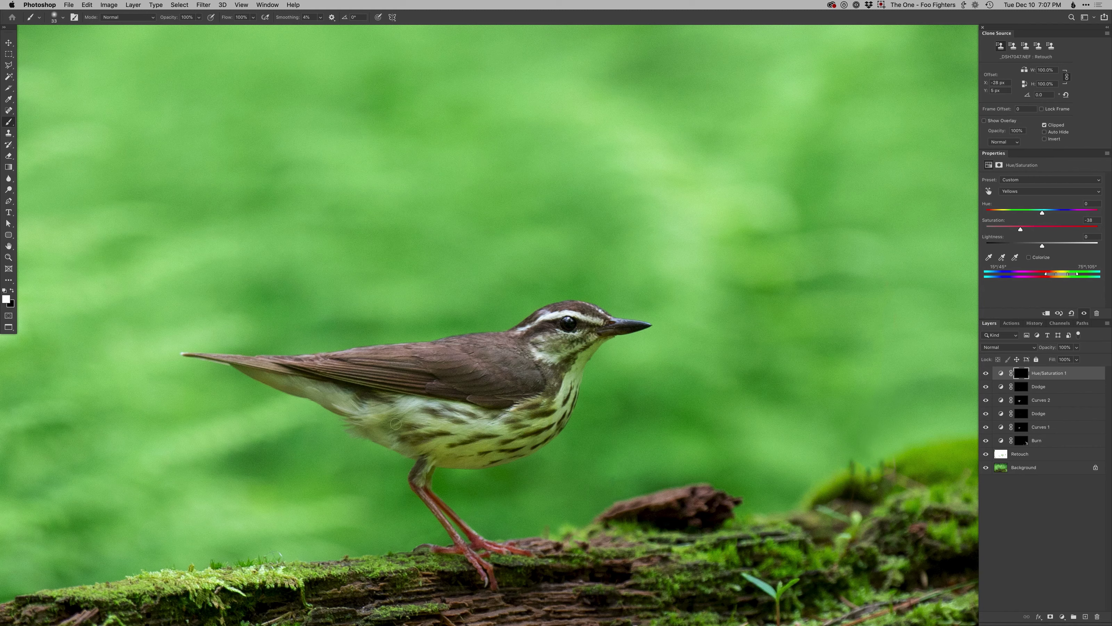
# Paint the yellow desaturation through the mask onto the underside of the bird's tail, its belly, throat and breast
pyautogui.moveTo(253, 368); pyautogui.dragTo(251, 368)
pyautogui.moveTo(368, 416); pyautogui.dragTo(394, 422)
pyautogui.moveTo(446, 451); pyautogui.dragTo(450, 460)
pyautogui.moveTo(597, 341); pyautogui.dragTo(575, 363)
pyautogui.press(']')
pyautogui.press(']')
pyautogui.moveTo(557, 413)
pyautogui.mouseDown()
pyautogui.moveTo(528, 414)
pyautogui.moveTo(528, 431)
pyautogui.mouseUp()
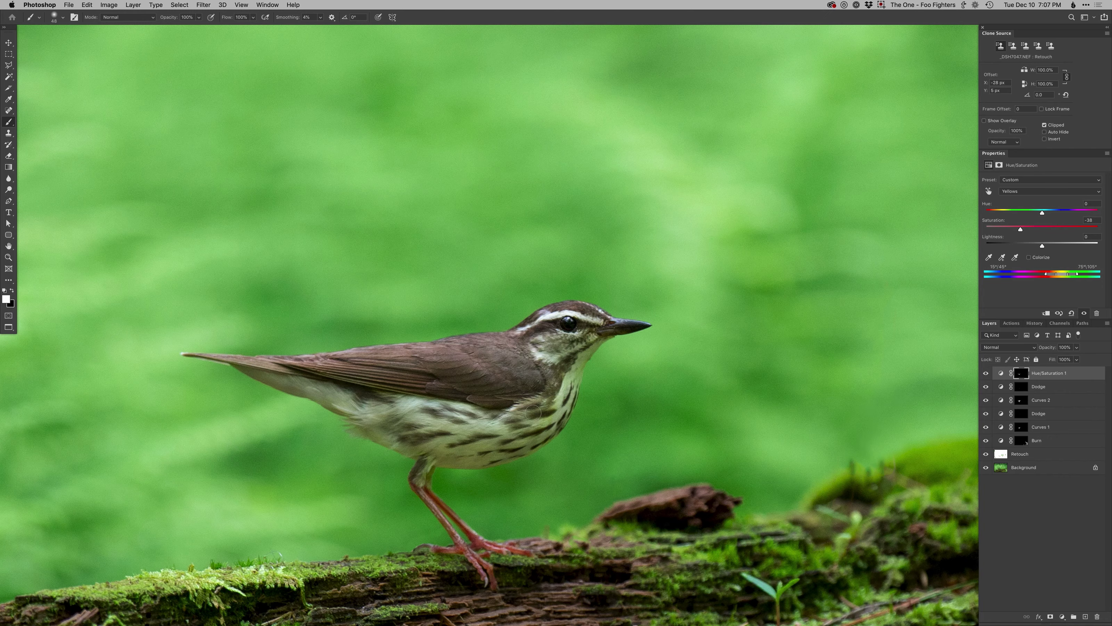
# Compare the photo with and without the Hue/Saturation layer, and set the layer's opacity to 70%
pyautogui.scroll(-3, 496, 443)
pyautogui.moveTo(521, 449); pyautogui.dragTo(507, 433)
pyautogui.click(985, 375)
pyautogui.click(986, 375)
pyautogui.click(986, 375)
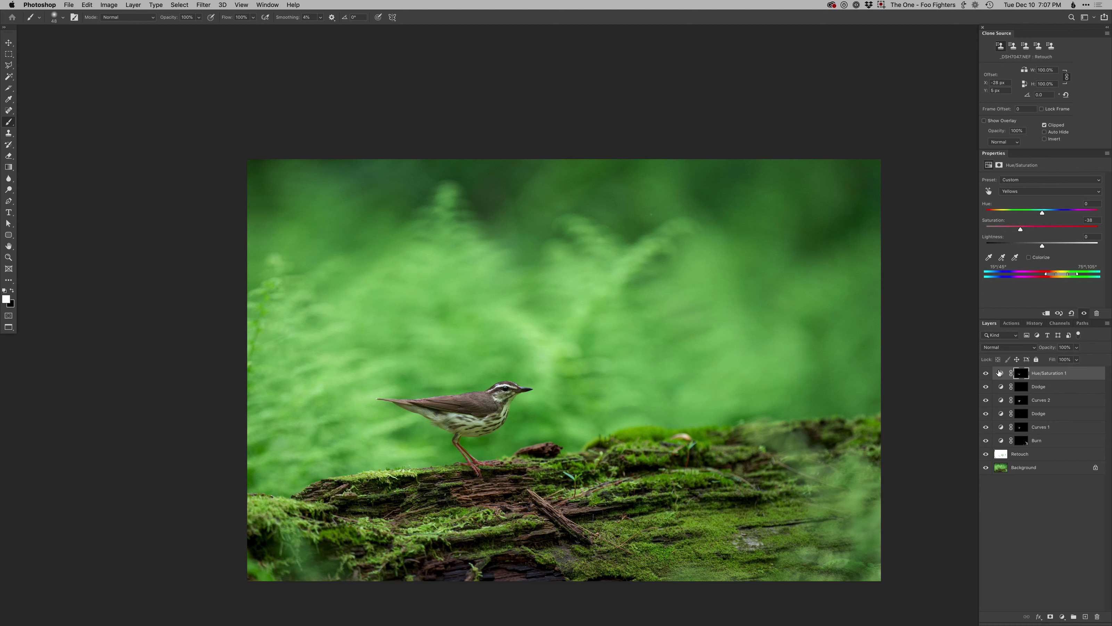
pyautogui.press('v')
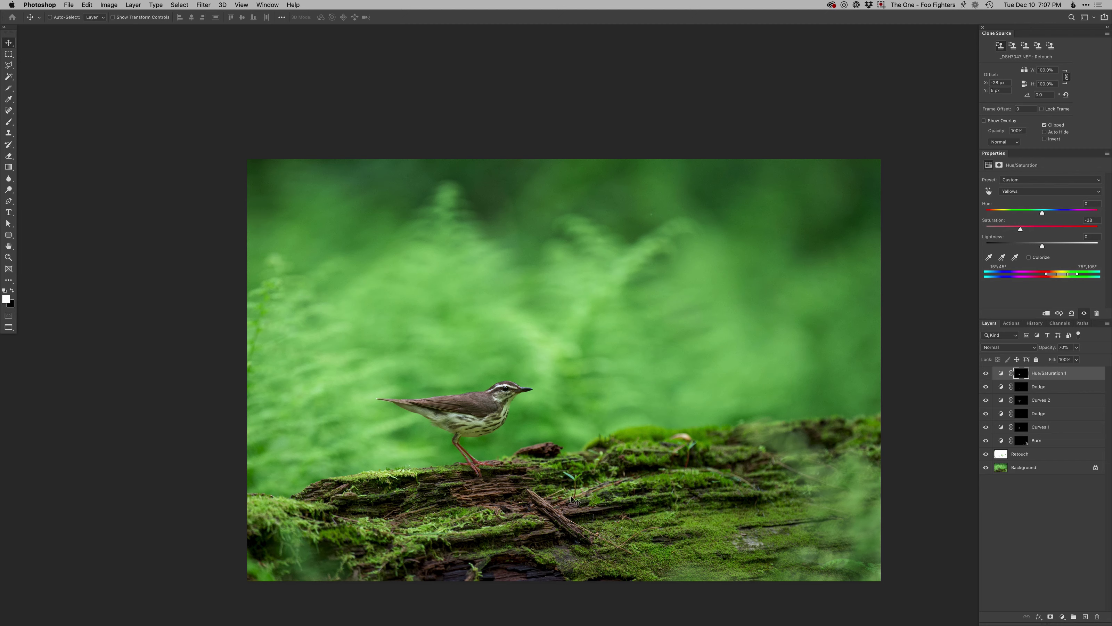
# Add a Burn curves layer and darken the mossy log and the blurred fern background with a large soft brush
pyautogui.press('F2')
pyautogui.moveTo(507, 492); pyautogui.dragTo(545, 488)
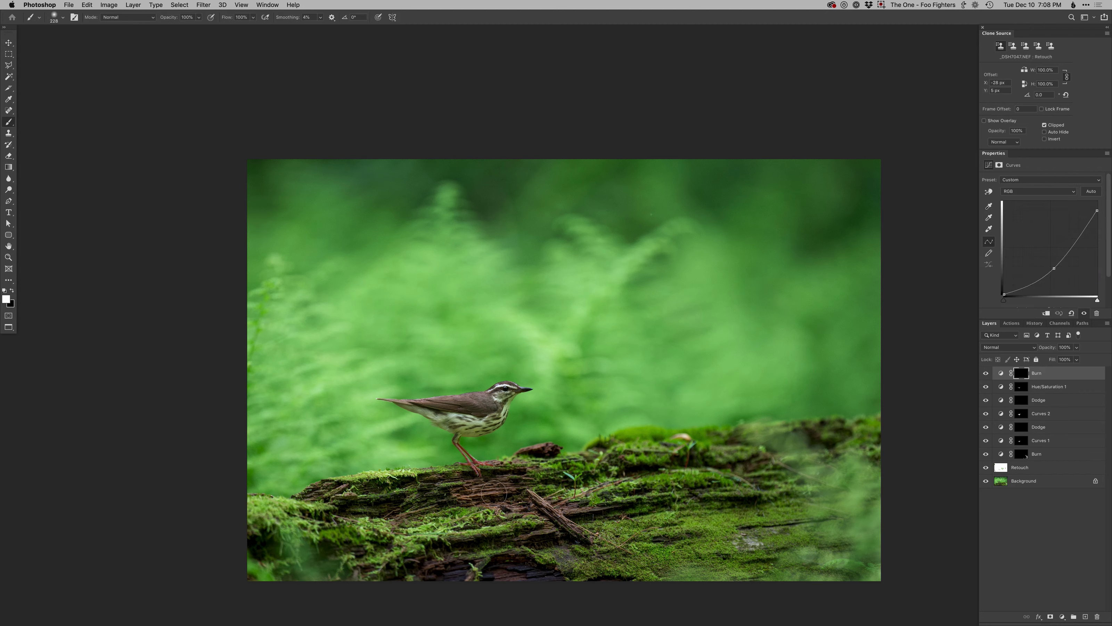
pyautogui.moveTo(478, 491)
pyautogui.mouseDown()
pyautogui.moveTo(562, 503)
pyautogui.moveTo(359, 502)
pyautogui.moveTo(259, 526)
pyautogui.moveTo(372, 512)
pyautogui.moveTo(559, 582)
pyautogui.mouseUp()
pyautogui.moveTo(543, 539); pyautogui.dragTo(810, 523)
pyautogui.moveTo(810, 523)
pyautogui.mouseDown()
pyautogui.moveTo(677, 501)
pyautogui.moveTo(867, 487)
pyautogui.moveTo(832, 475)
pyautogui.moveTo(631, 486)
pyautogui.mouseUp()
pyautogui.moveTo(672, 444); pyautogui.dragTo(648, 361)
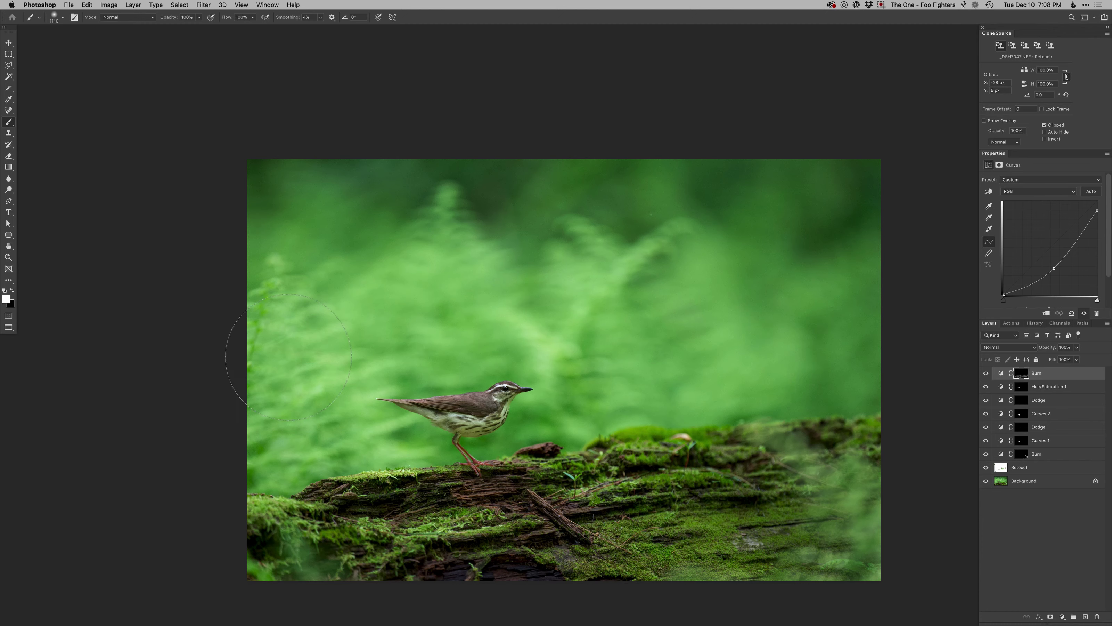
pyautogui.moveTo(613, 289); pyautogui.dragTo(595, 289)
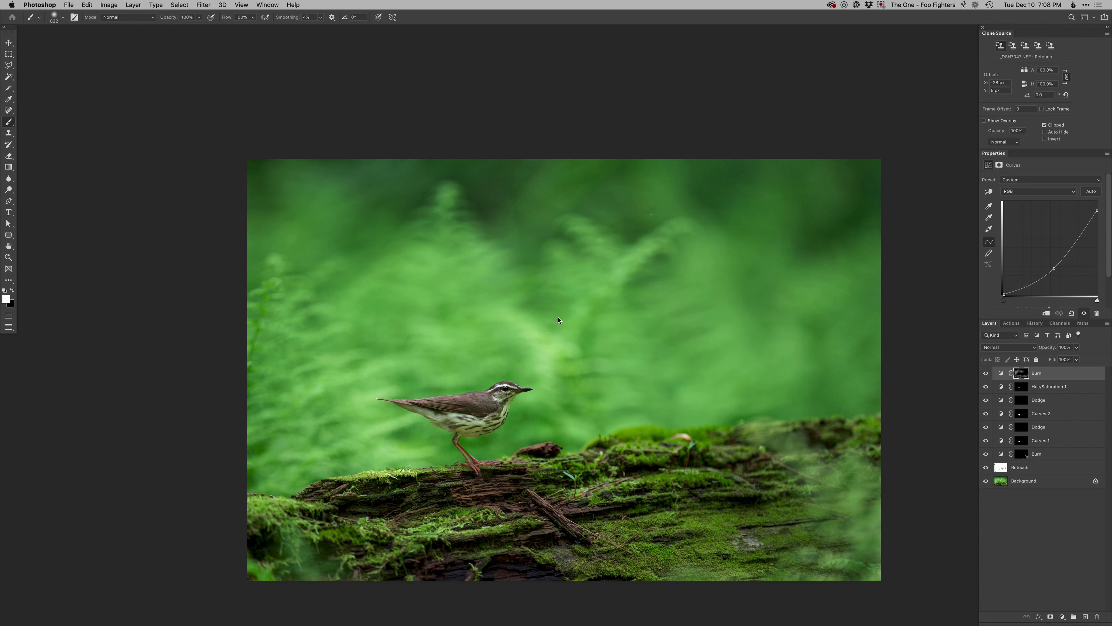
# Burn down the remaining bright patches in the foliage around the bird with progressively smaller brushes
pyautogui.press('[')
pyautogui.press('[')
pyautogui.press('[')
pyautogui.moveTo(359, 431); pyautogui.dragTo(364, 389)
pyautogui.press('[')
pyautogui.press('[')
pyautogui.press('[')
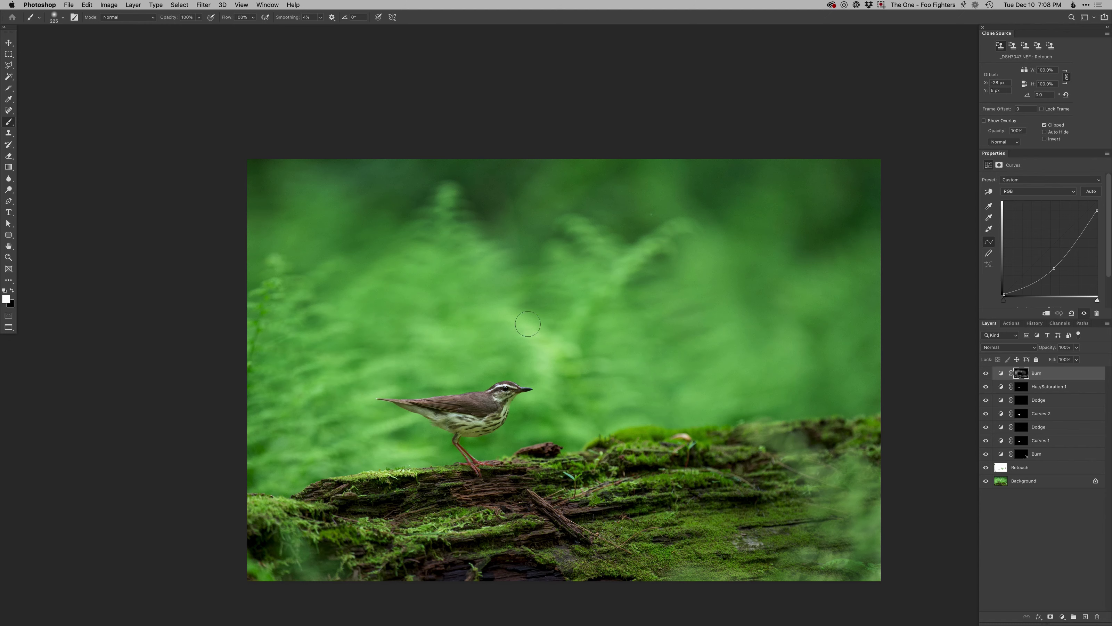
pyautogui.keyDown('ctrl'); pyautogui.keyDown('alt'); pyautogui.moveTo(541, 343); pyautogui.dragTo(529, 343); pyautogui.keyUp('alt'); pyautogui.keyUp('ctrl')
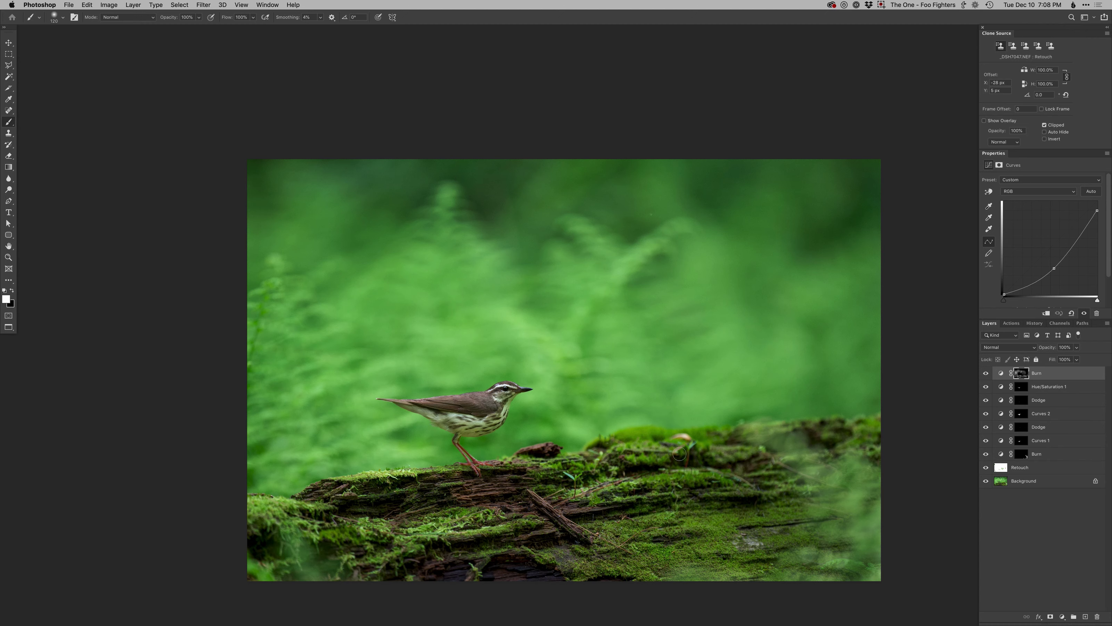
# Add a Curves layer that slightly lowers the blue channel's highlights, and compare the photo with and without it
pyautogui.press('ctrl+super+m')
pyautogui.press('Return')
pyautogui.hotkey('alt', '5')
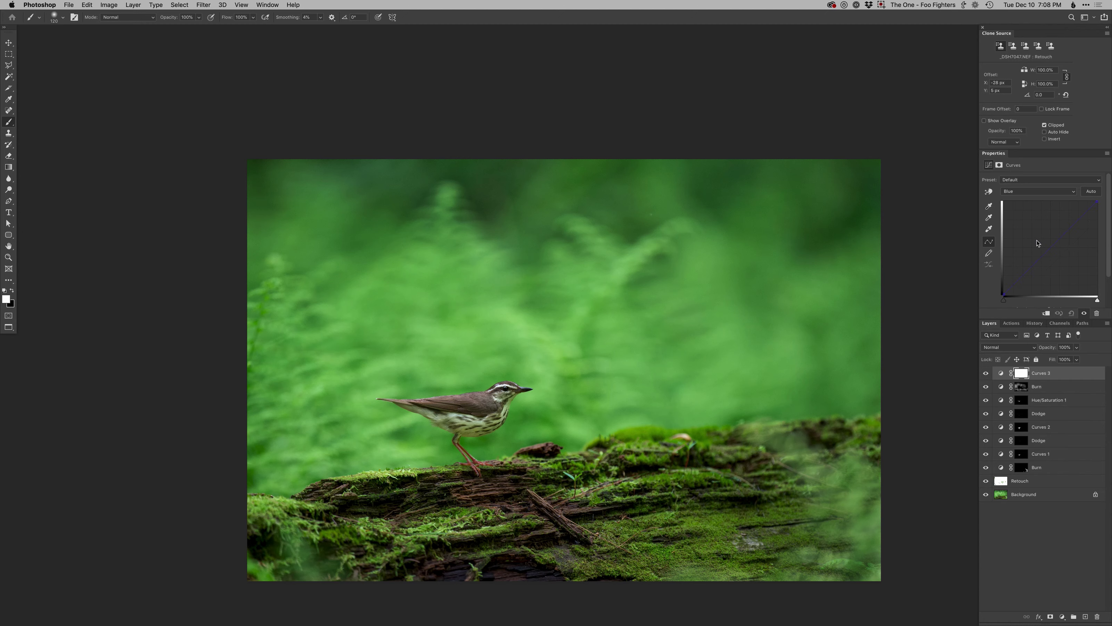
pyautogui.hotkey('alt', '3')
pyautogui.click(1067, 231)
pyautogui.click(985, 373)
pyautogui.click(986, 373)
# Compare the finished edit with the original by repeatedly hiding and showing every layer above the Background
pyautogui.scroll(-2, 671, 499)
pyautogui.hscroll(2, 671, 499)
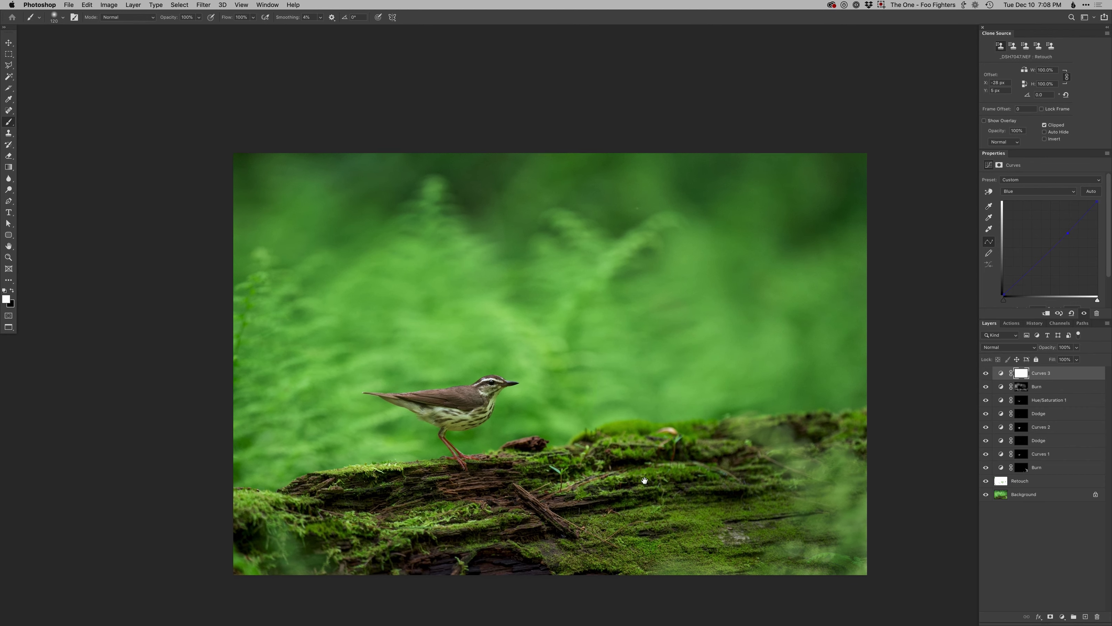
pyautogui.press('v')
pyautogui.scroll(-1, 639, 493)
pyautogui.hscroll(1, 639, 492)
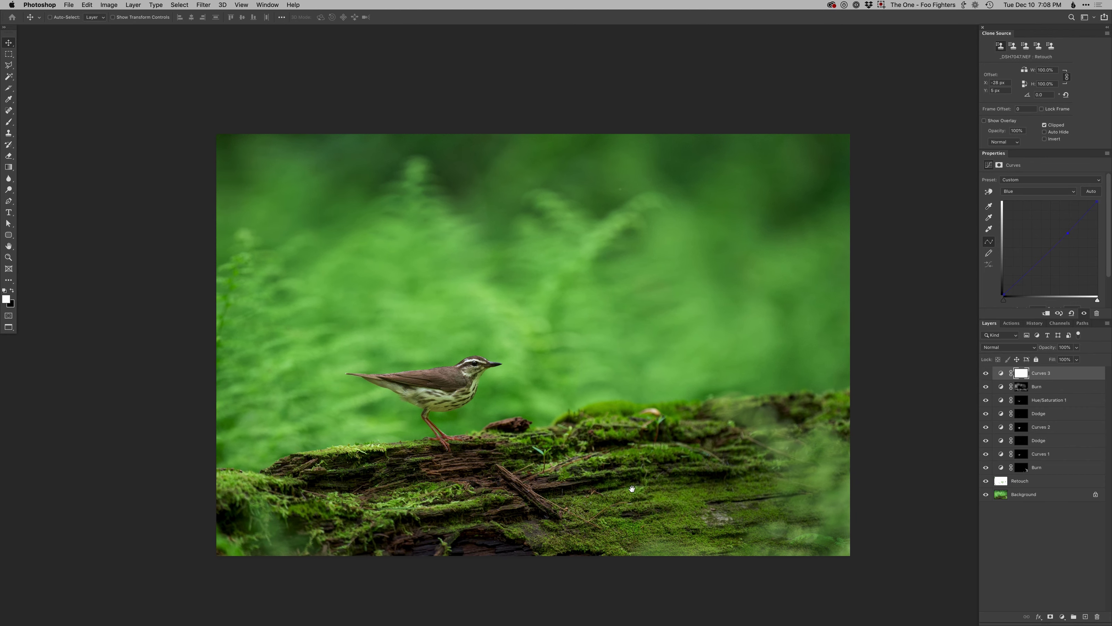
pyautogui.keyDown('alt'); pyautogui.click(985, 494); pyautogui.keyUp('alt')
pyautogui.keyDown('alt'); pyautogui.click(985, 494); pyautogui.keyUp('alt')
pyautogui.keyDown('alt'); pyautogui.click(986, 494); pyautogui.keyUp('alt')
pyautogui.keyDown('alt'); pyautogui.click(986, 494); pyautogui.keyUp('alt')
pyautogui.keyDown('alt'); pyautogui.click(986, 494); pyautogui.keyUp('alt')
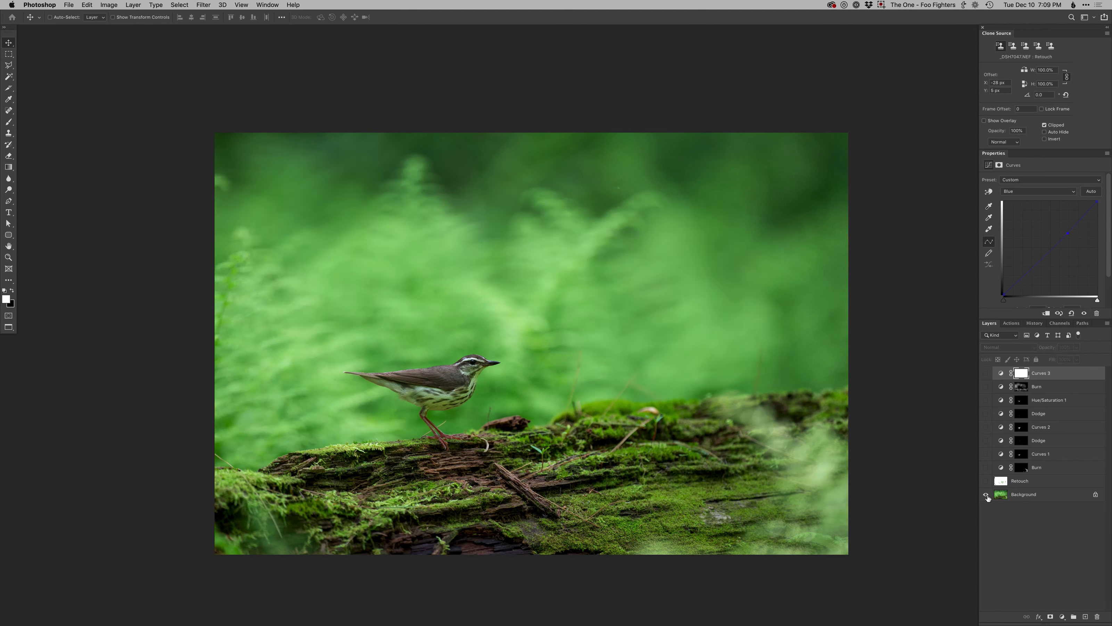
pyautogui.keyDown('alt'); pyautogui.click(986, 495); pyautogui.keyUp('alt')
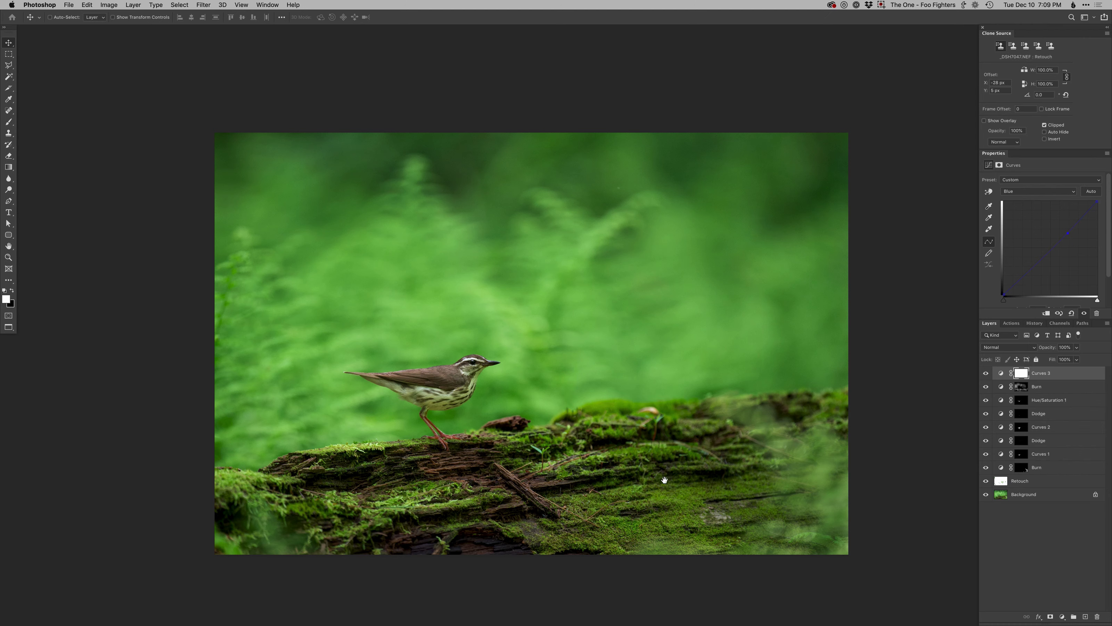
pyautogui.keyDown('alt'); pyautogui.click(986, 494); pyautogui.keyUp('alt')
pyautogui.keyDown('alt'); pyautogui.click(986, 494); pyautogui.keyUp('alt')
# Clone green background and moss over the distractions around the curled leaf on the log's upper edge, working on the Retouch layer
pyautogui.click(1001, 484)
pyautogui.press('s')
pyautogui.scroll(3, 640, 446)
pyautogui.moveTo(645, 368); pyautogui.dragTo(654, 368)
pyautogui.moveTo(714, 342); pyautogui.dragTo(682, 378)
pyautogui.moveTo(616, 369); pyautogui.dragTo(650, 375)
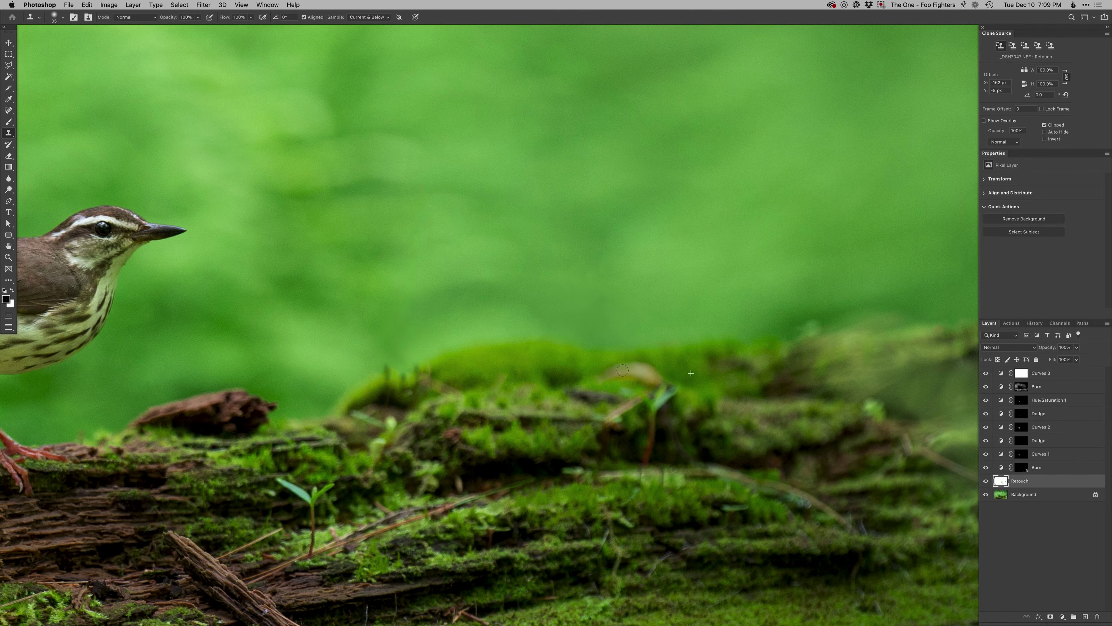
# Save the retouched photo as _DSH7047.psd, leave the full-screen view and close the document
pyautogui.press('super+0')
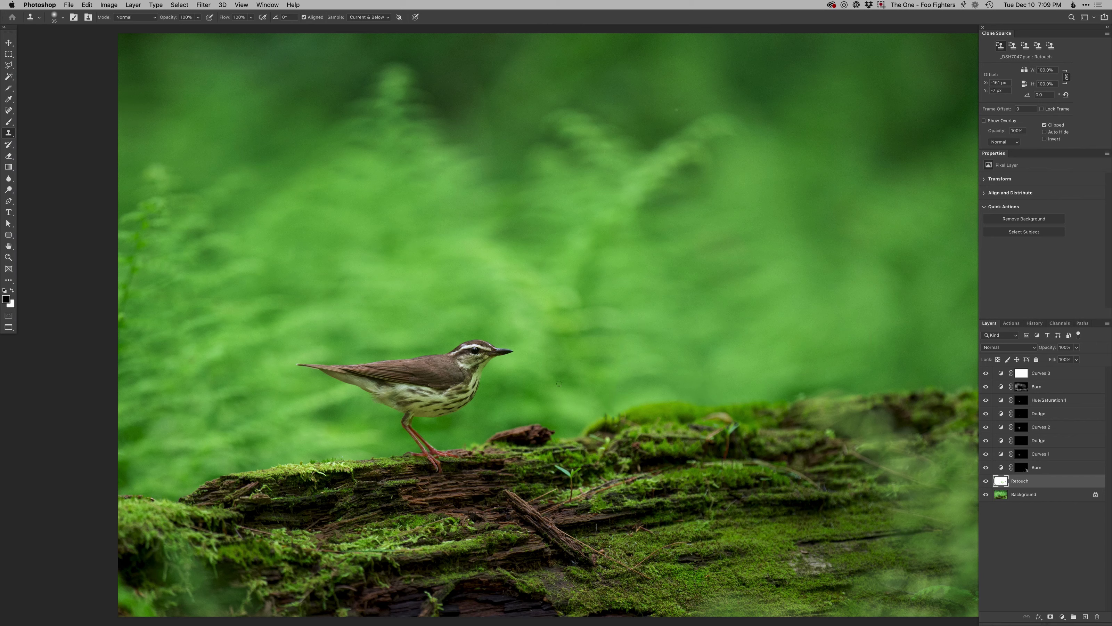
pyautogui.press('super+minus')
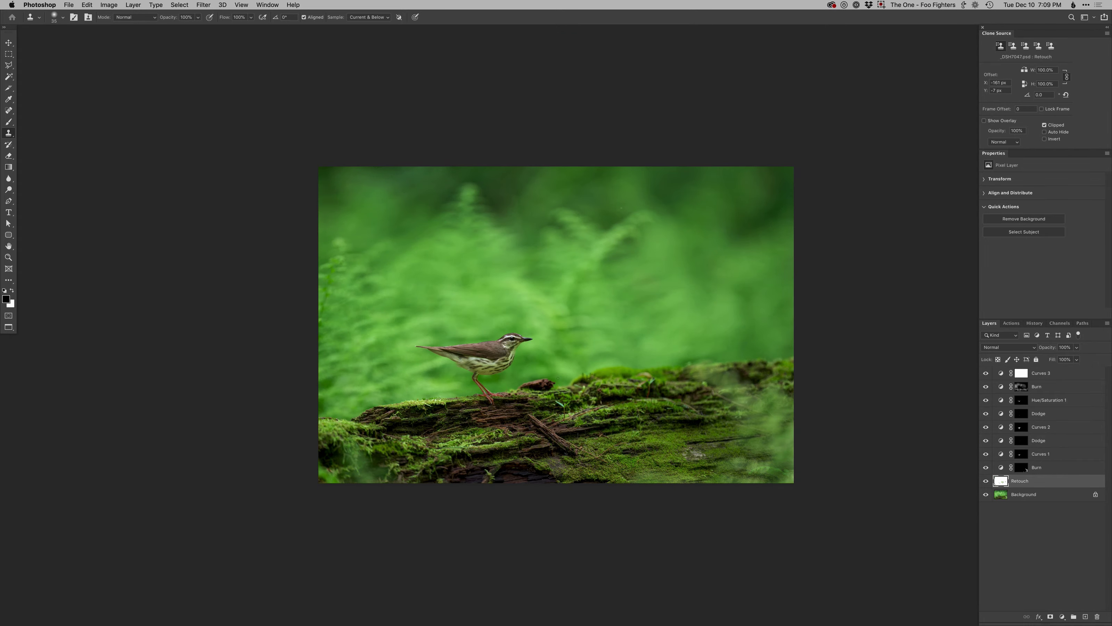
pyautogui.press('f')
pyautogui.press('f')
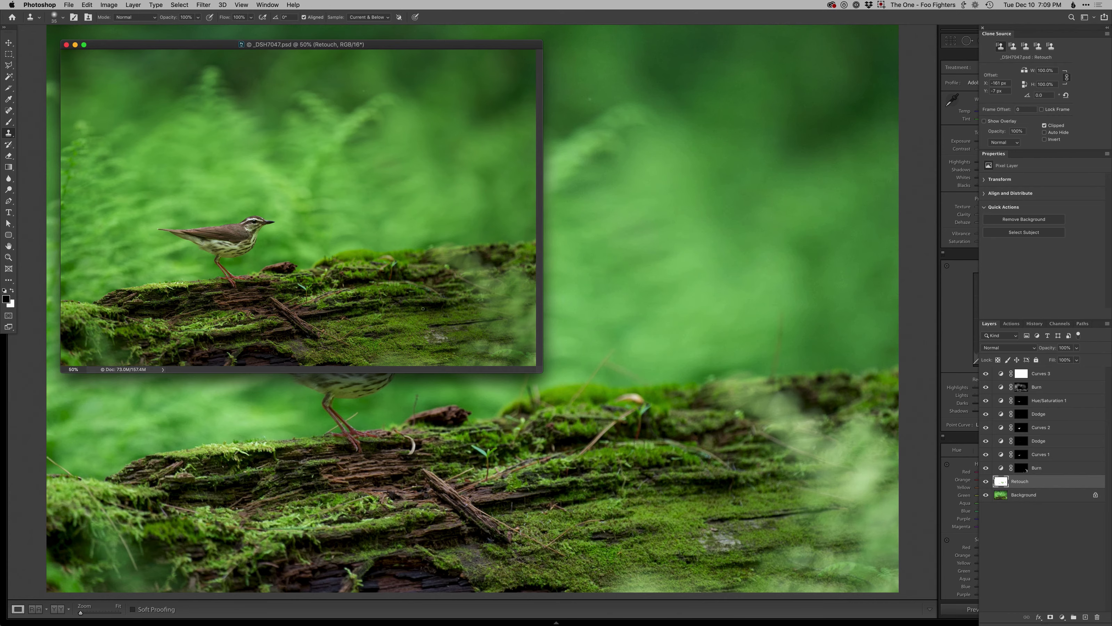
pyautogui.press('super+w')
pyautogui.press('super+w')
# Switch to Lightroom Classic, open the original NEF of the bird photo in Develop and reset all its adjustments
pyautogui.press('super+Tab')
pyautogui.press('g')
pyautogui.click(442, 103)
pyautogui.press('d')
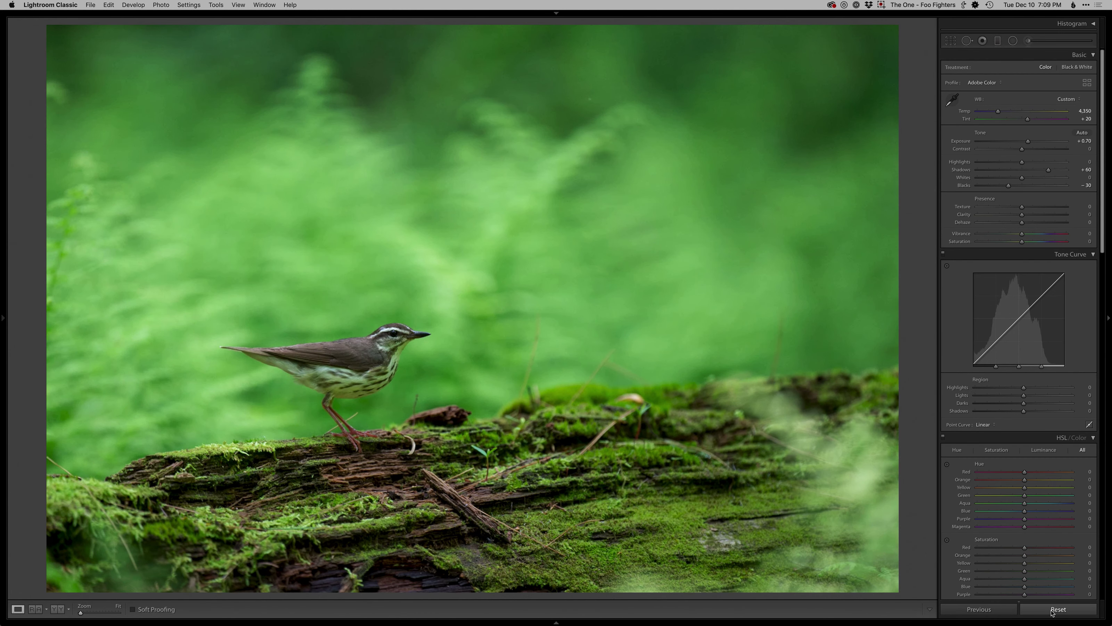
pyautogui.click(1052, 608)
# Select the original NEF together with the edited PSD and compare them in Survey view with the side panels hidden
pyautogui.press('g')
pyautogui.hotkey('shift', 'Right')
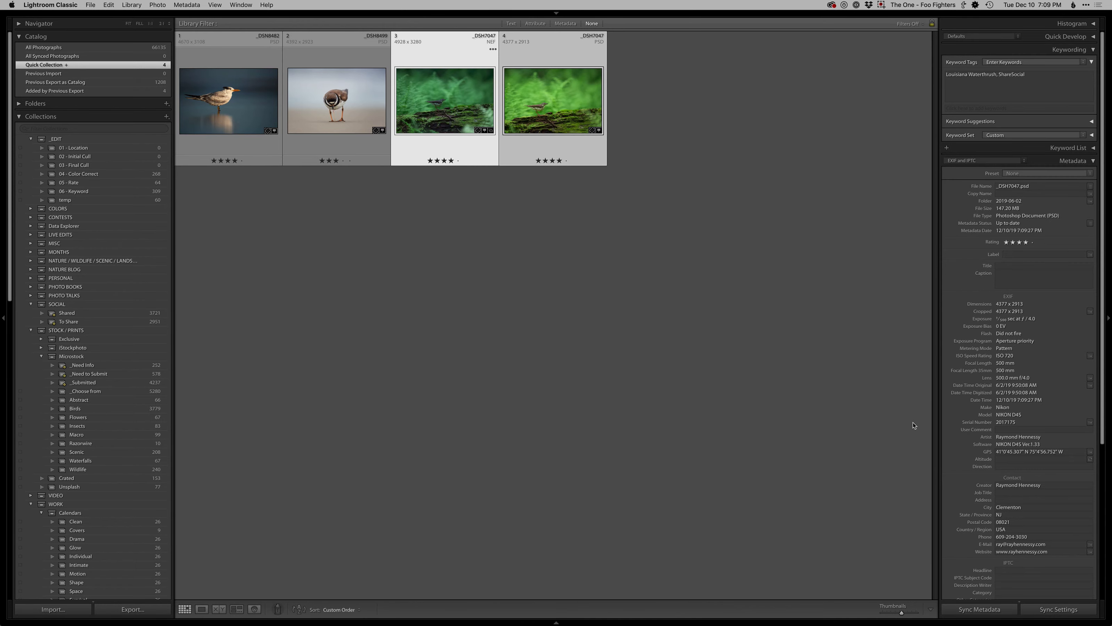
pyautogui.press('n')
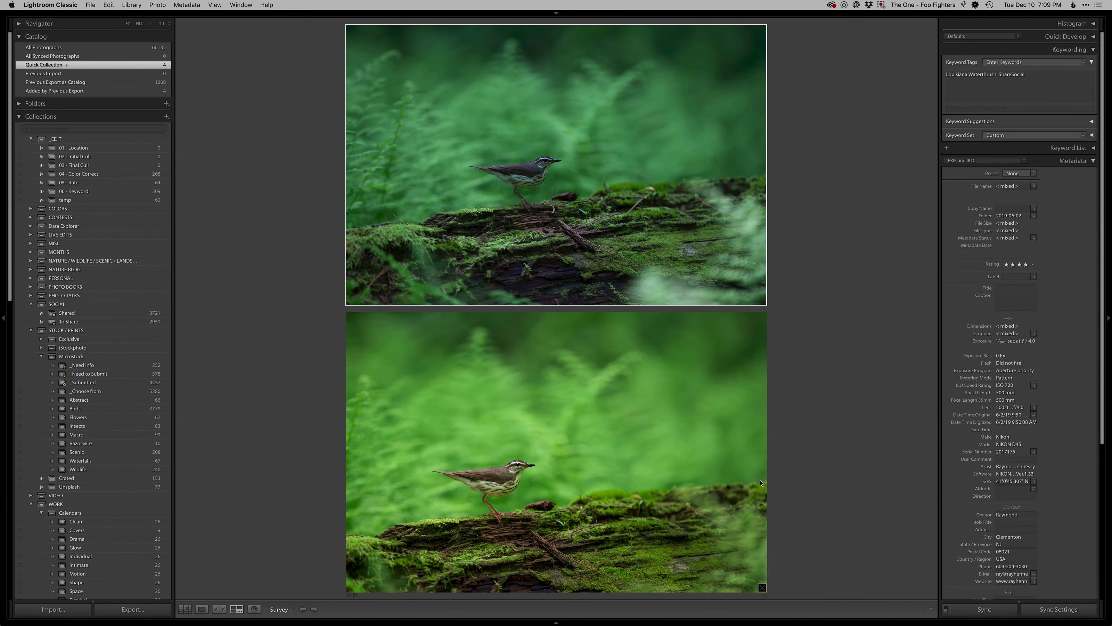
pyautogui.press('Tab')
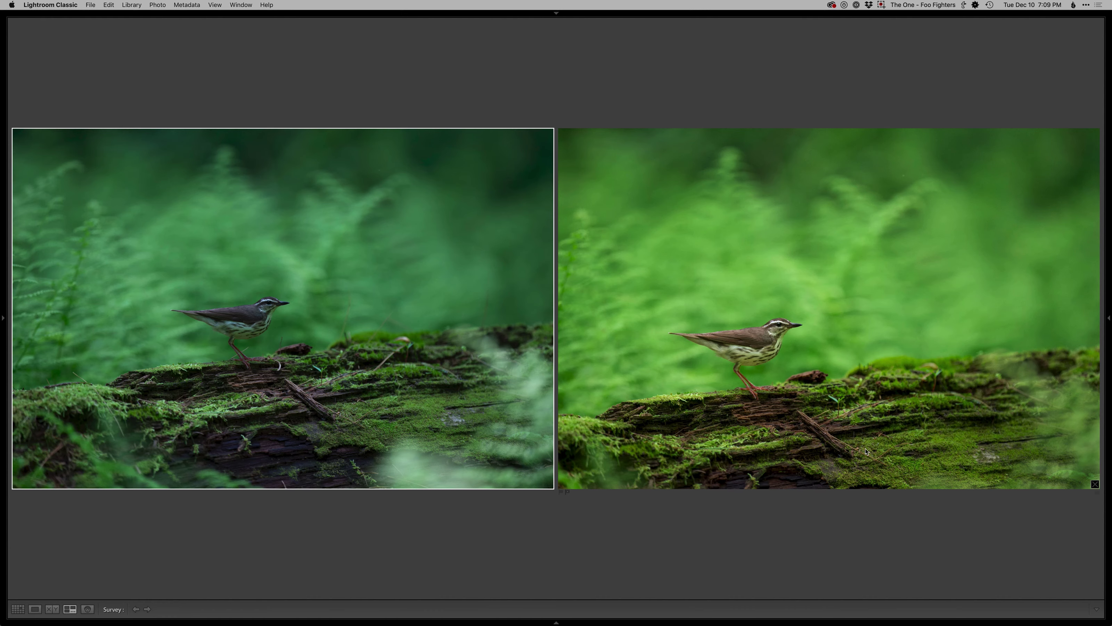
# Enlarge the original bird photo in Loupe view and flip between it and the edited version
pyautogui.doubleClick(385, 402)
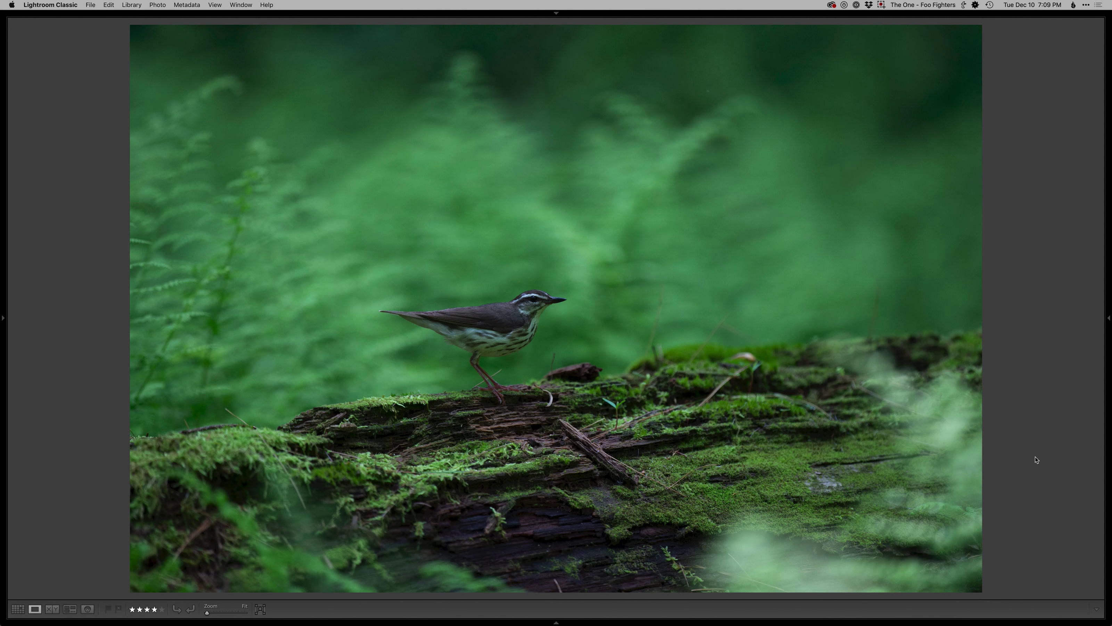
pyautogui.press('Right')
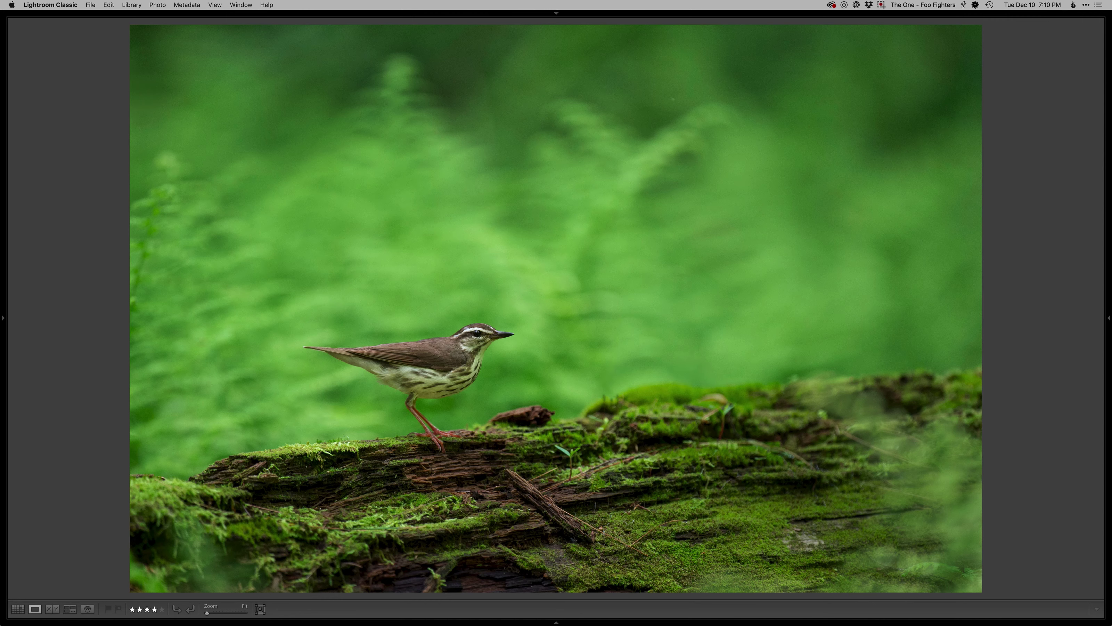
pyautogui.press('Right')
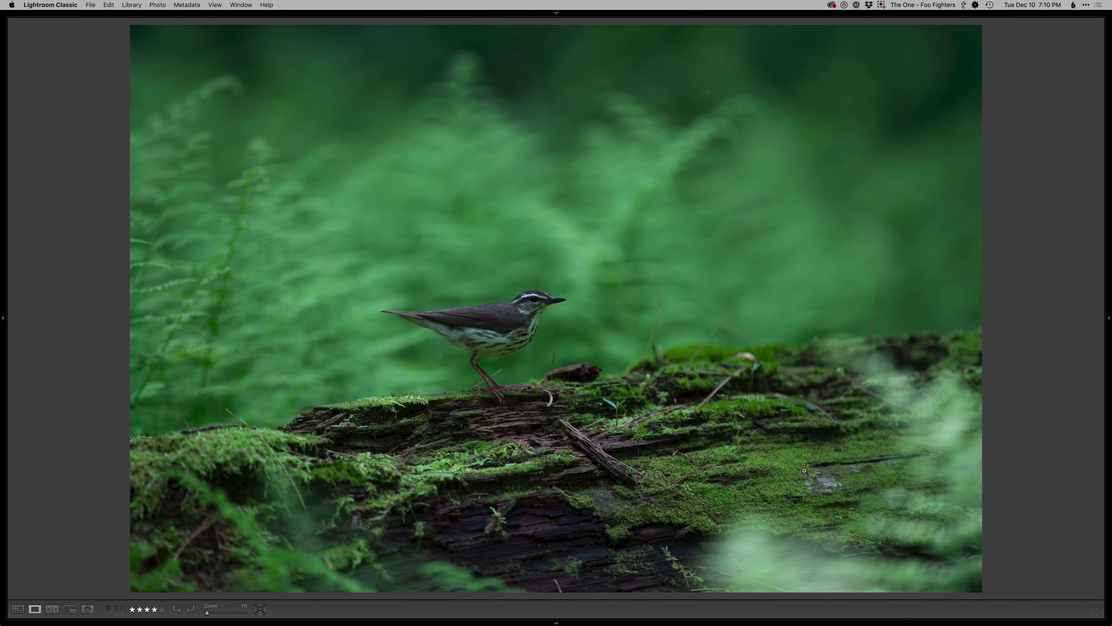
pyautogui.press('Right')
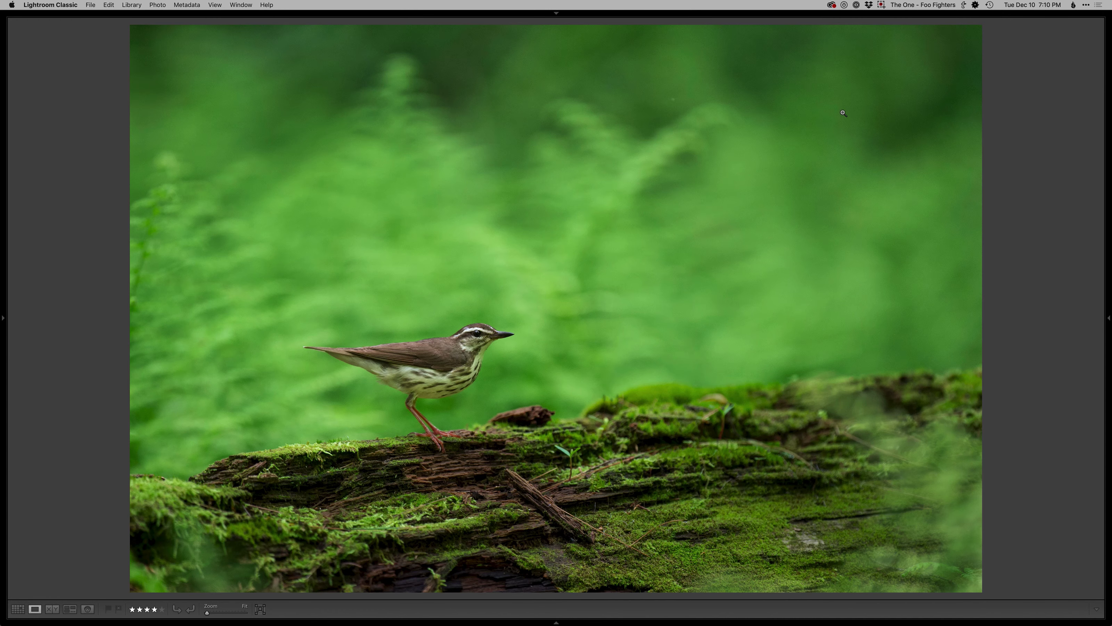
pyautogui.click(881, 4)
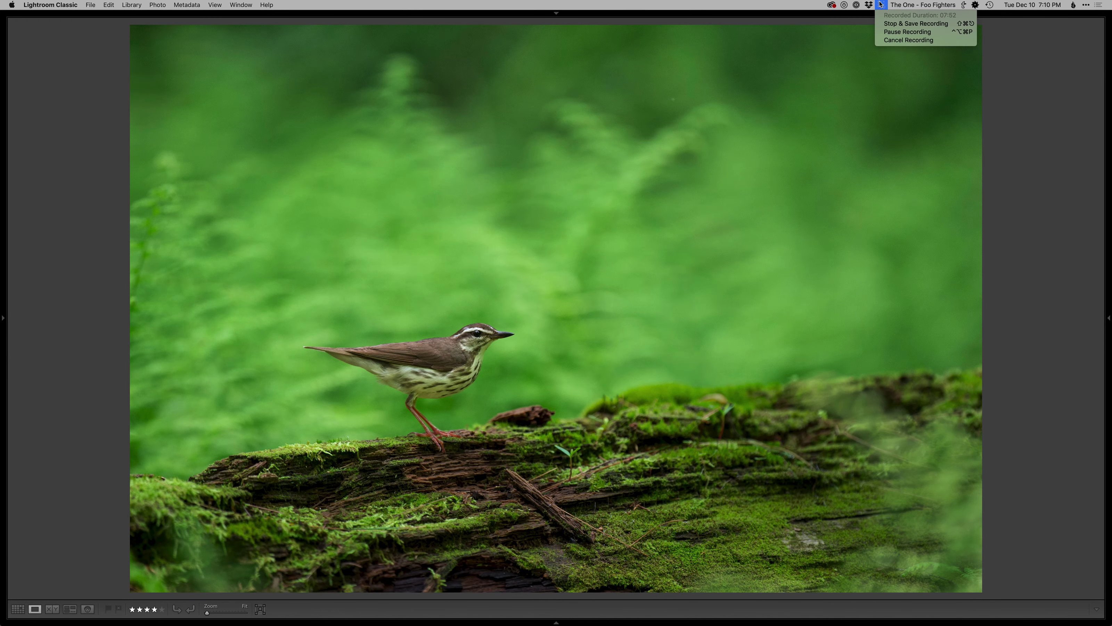